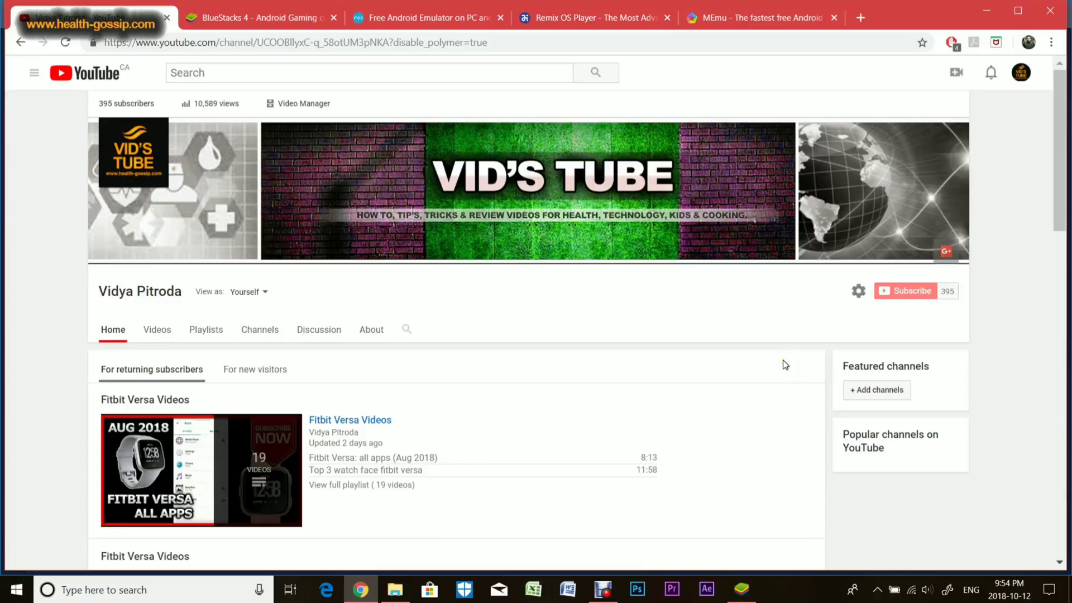
pyautogui.click(762, 362)
pyautogui.click(833, 291)
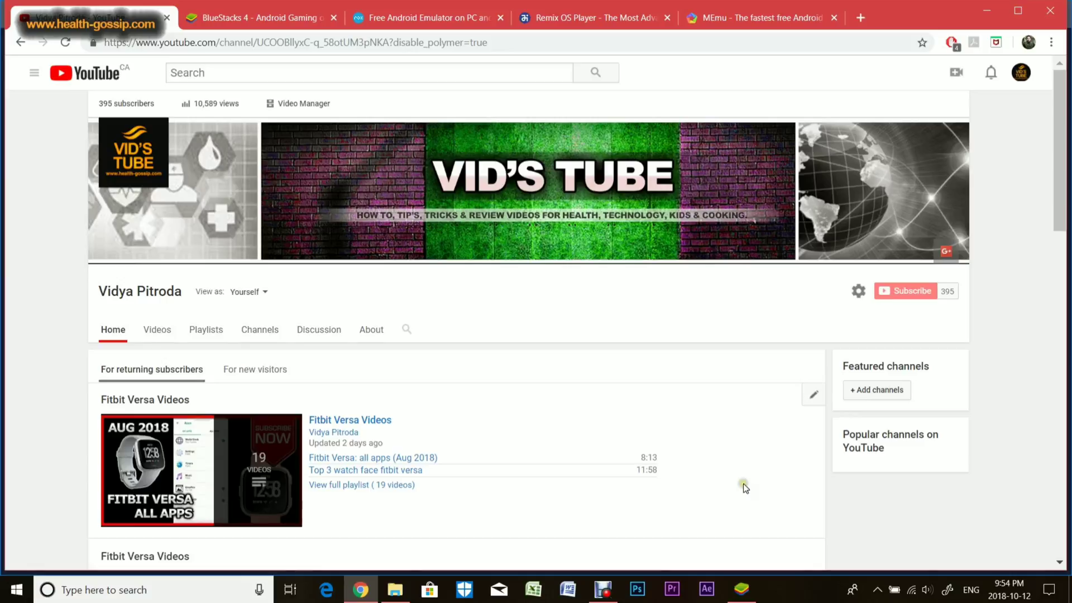
# Step: View the BlueStacks 4 web page, check the home screen of the installed BlueStacks, and return to Chrome
pyautogui.click(243, 19)
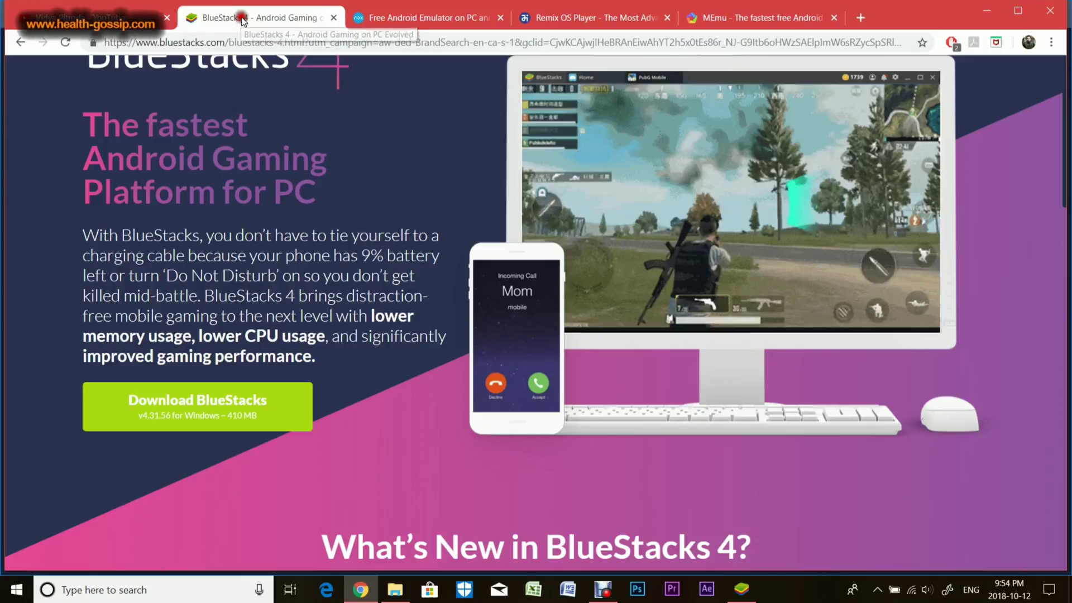
pyautogui.scroll(3, 349, 338)
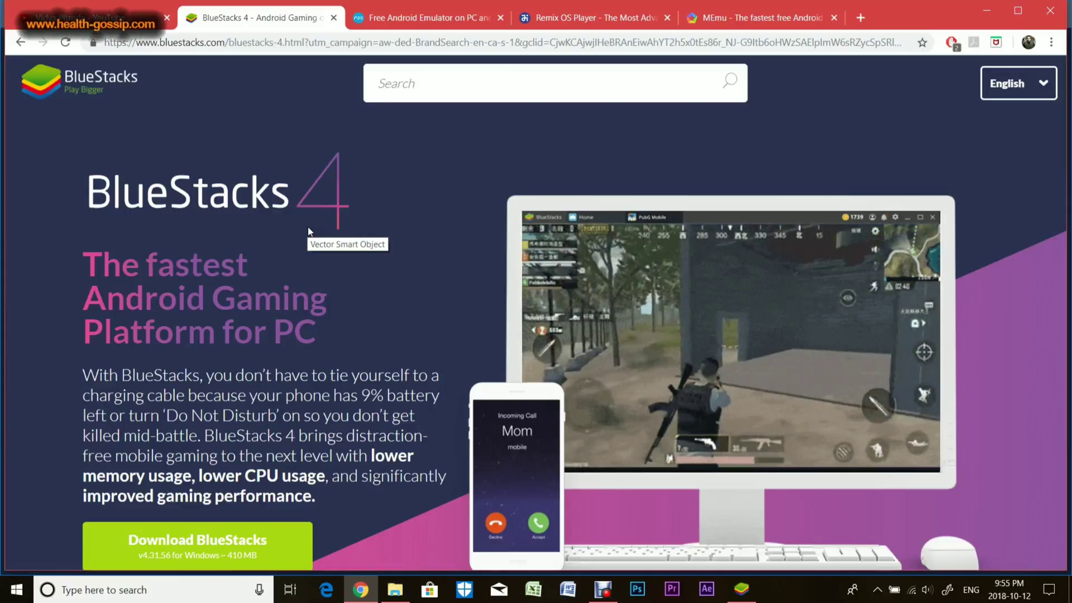
pyautogui.hotkey('alt', 'Tab')
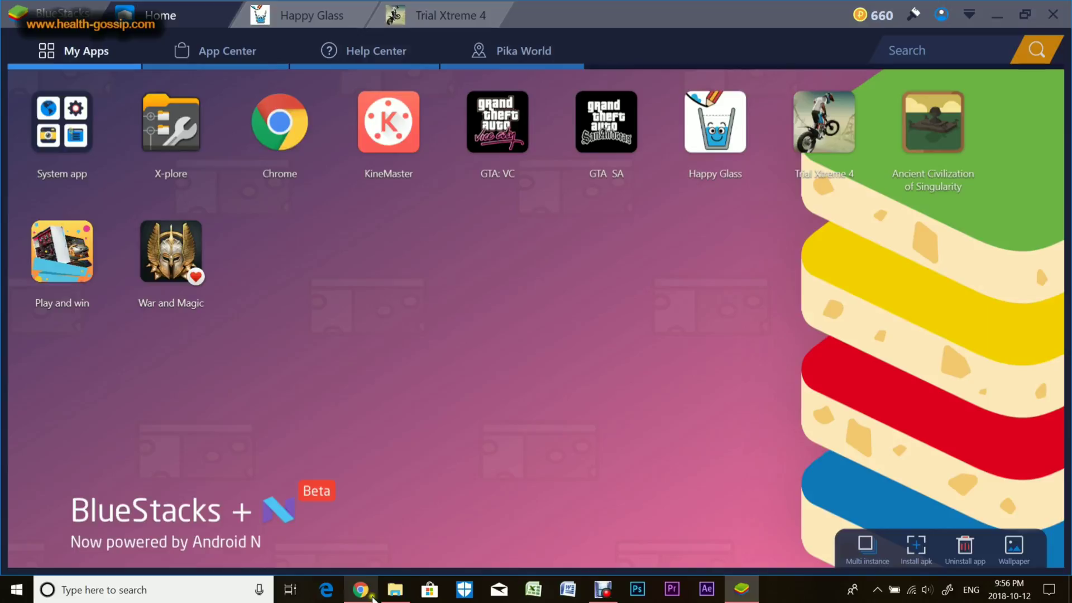
pyautogui.click(361, 590)
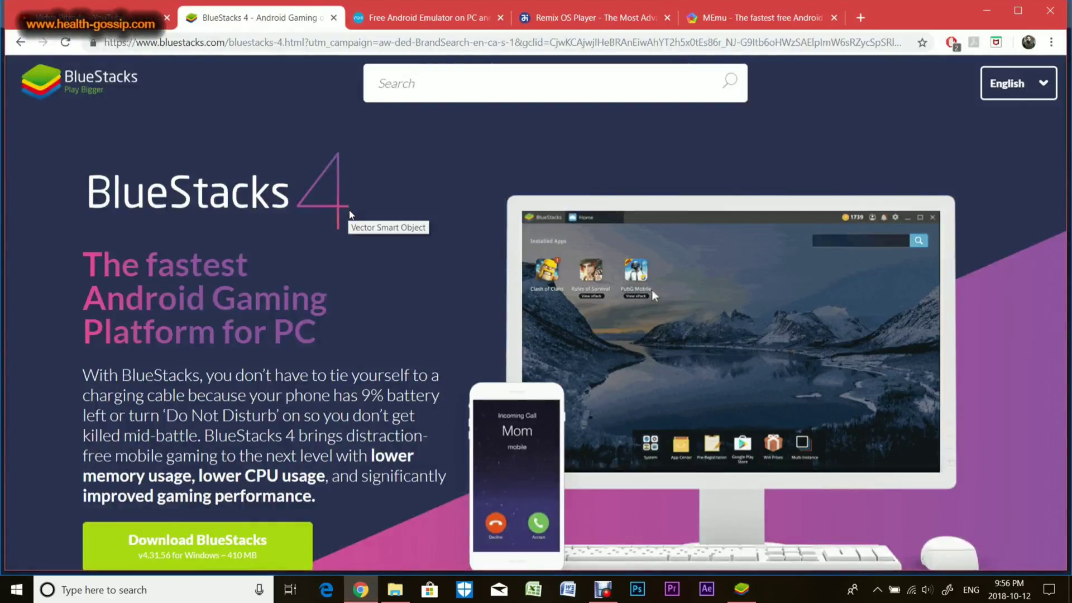
# Step: View the web pages of the alternative Android emulators NoxPlayer, Remix OS Player and MEmu
pyautogui.click(390, 18)
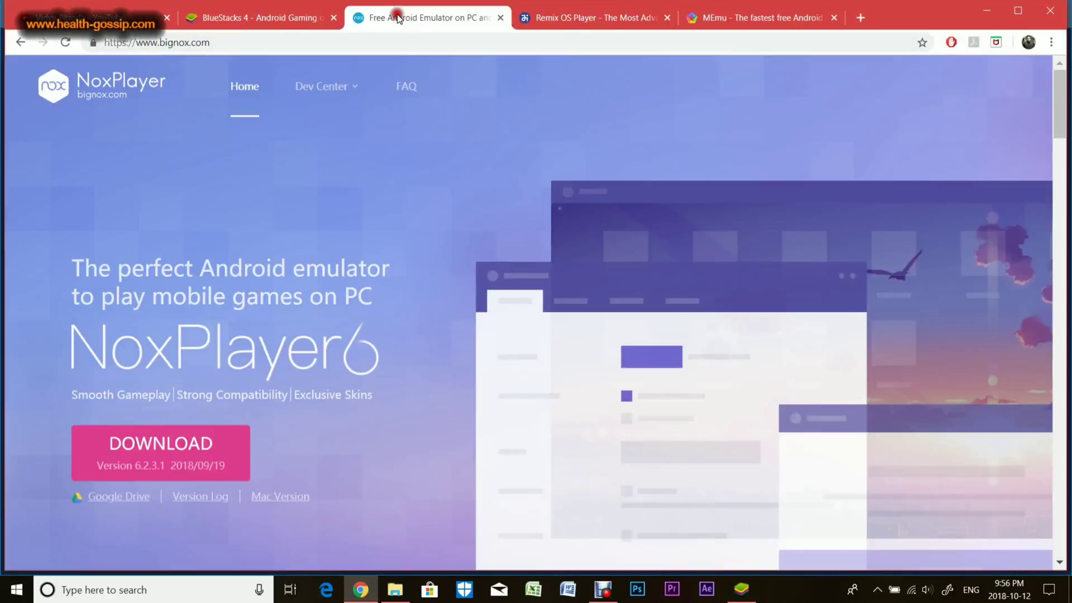
pyautogui.moveTo(280, 84)
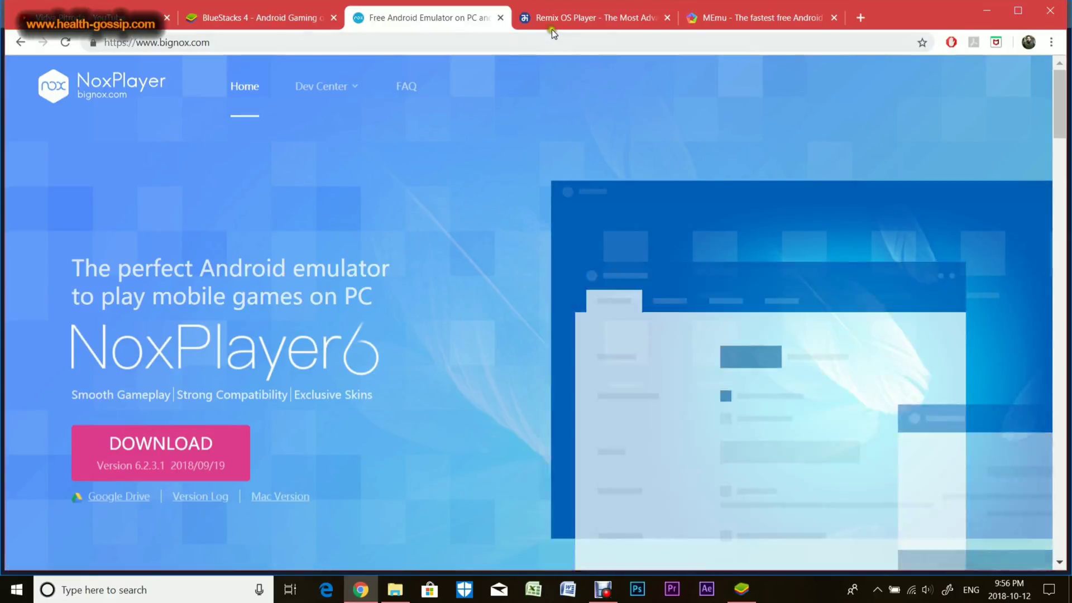
pyautogui.click(555, 18)
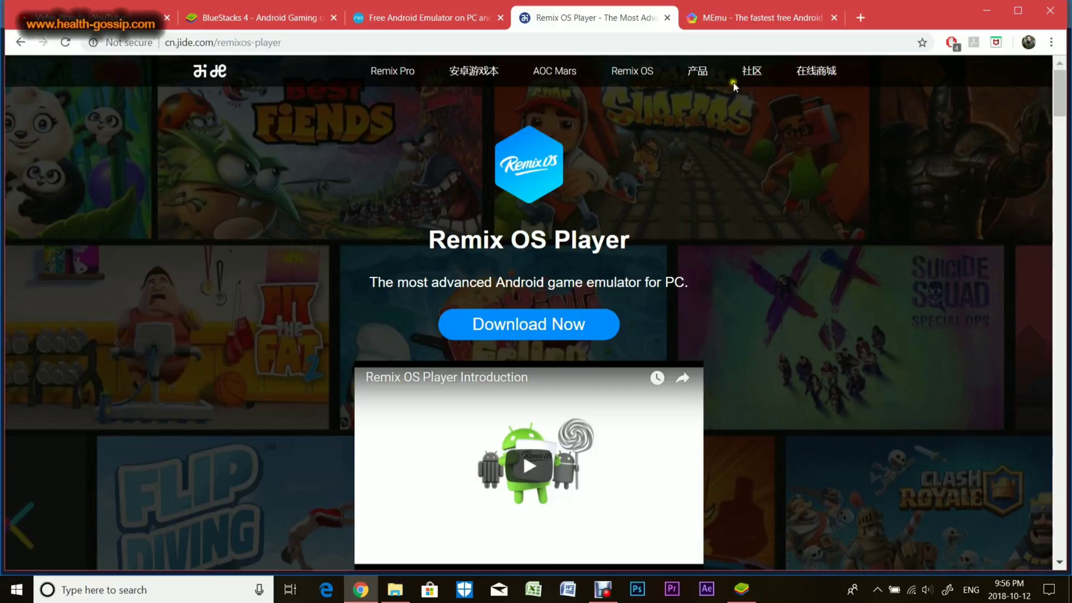
pyautogui.click(733, 23)
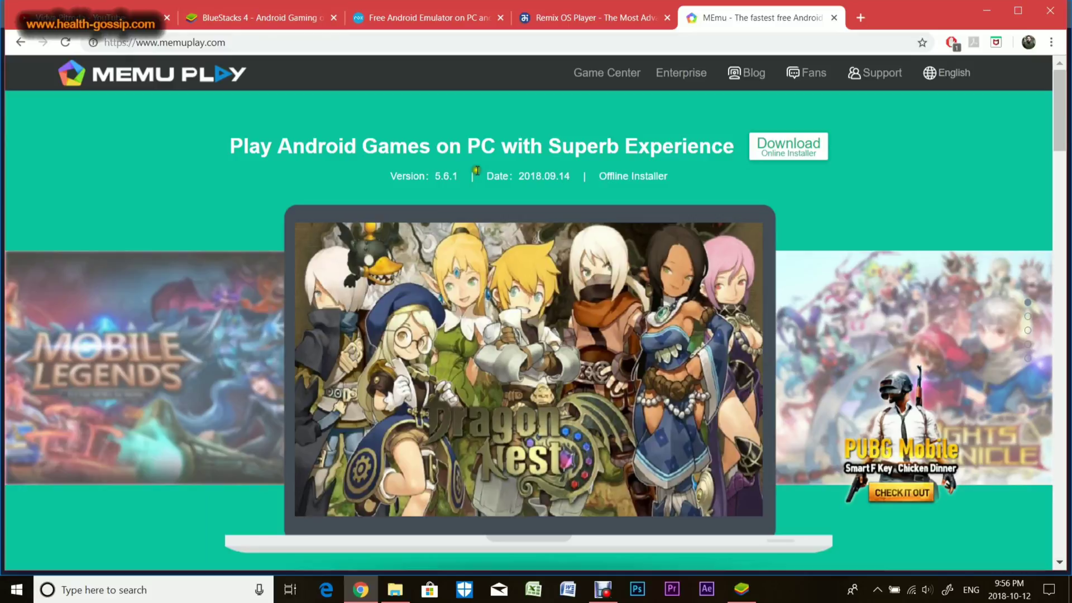
# Step: Return to the BlueStacks 4 web page and examine its download option and the What's New section
pyautogui.click(243, 19)
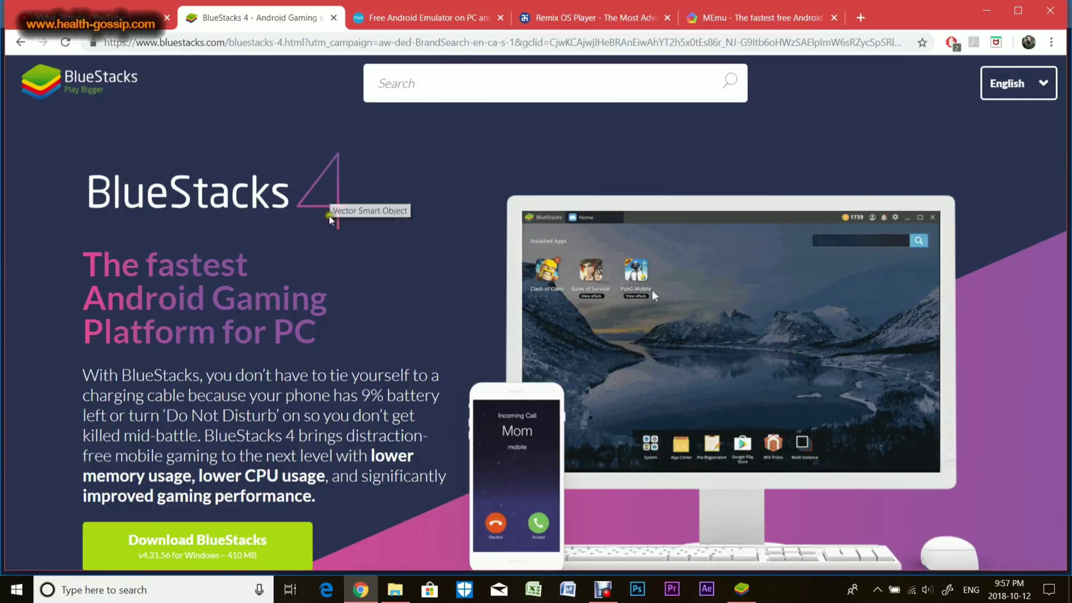
pyautogui.scroll(-2, 332, 198)
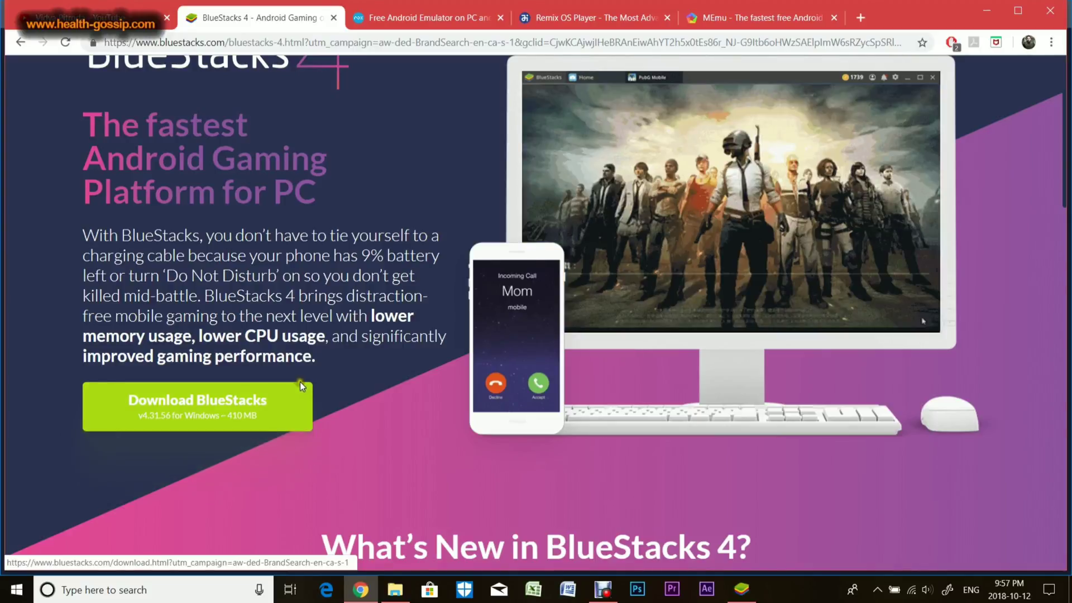
pyautogui.scroll(-2, 300, 381)
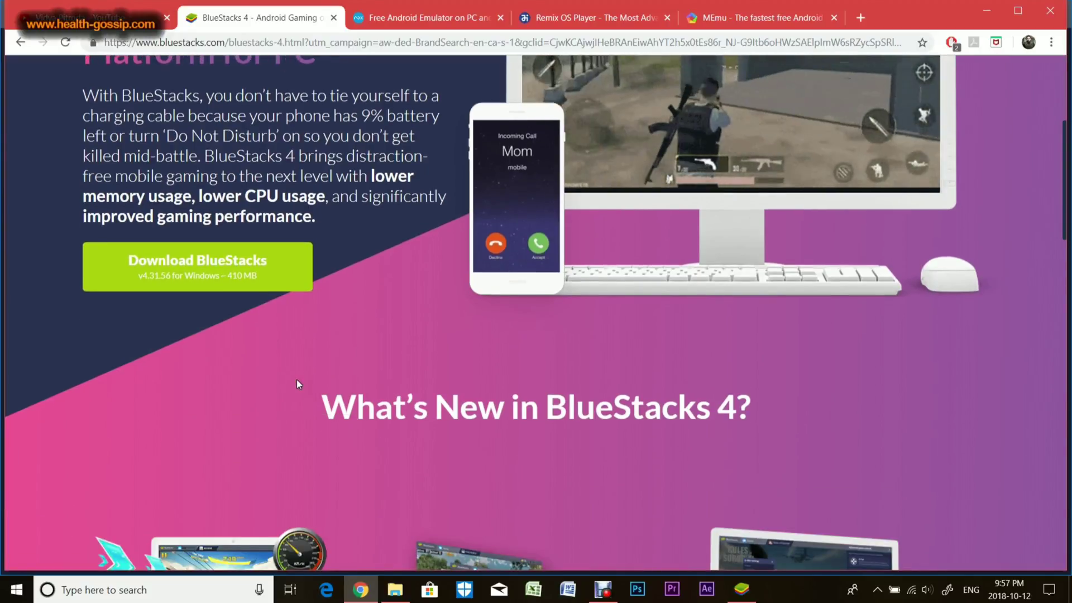
pyautogui.scroll(-2, 318, 369)
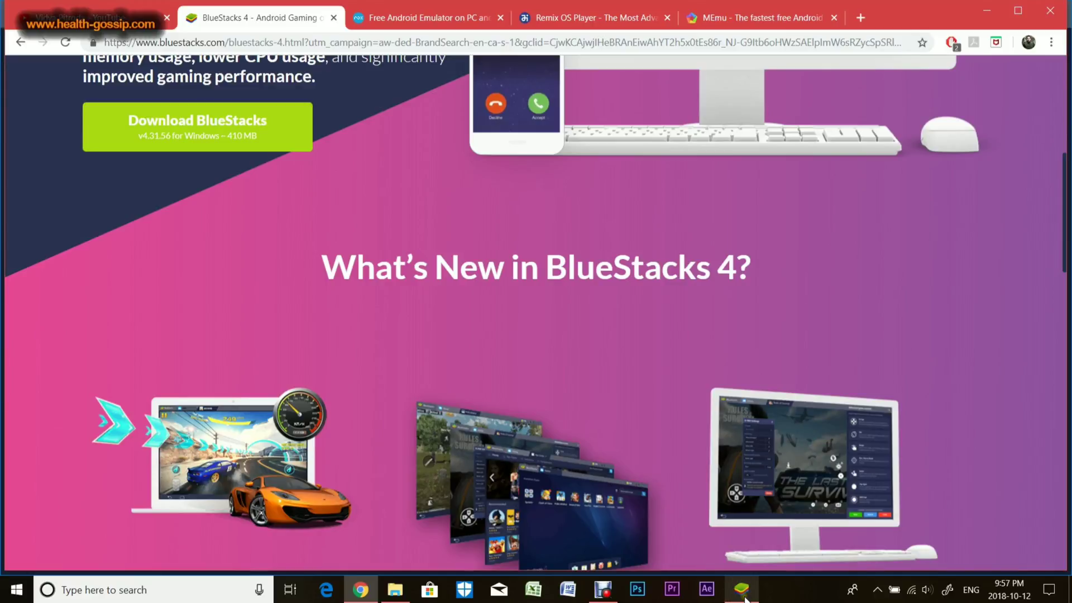
# Step: Switch to BlueStacks and open Media Manager from the System app folder
pyautogui.moveTo(746, 599)
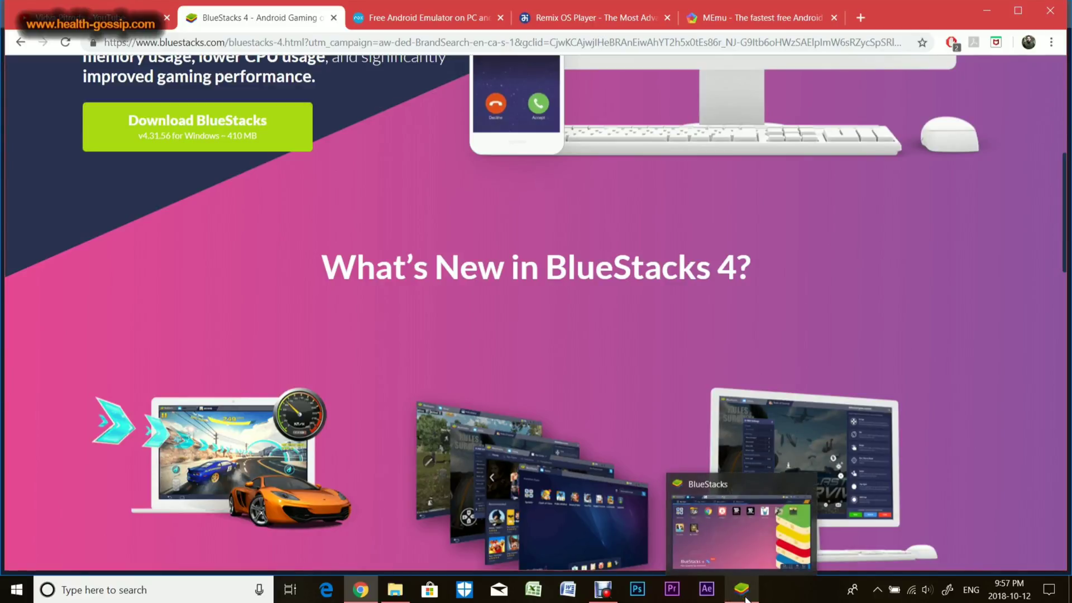
pyautogui.click(746, 598)
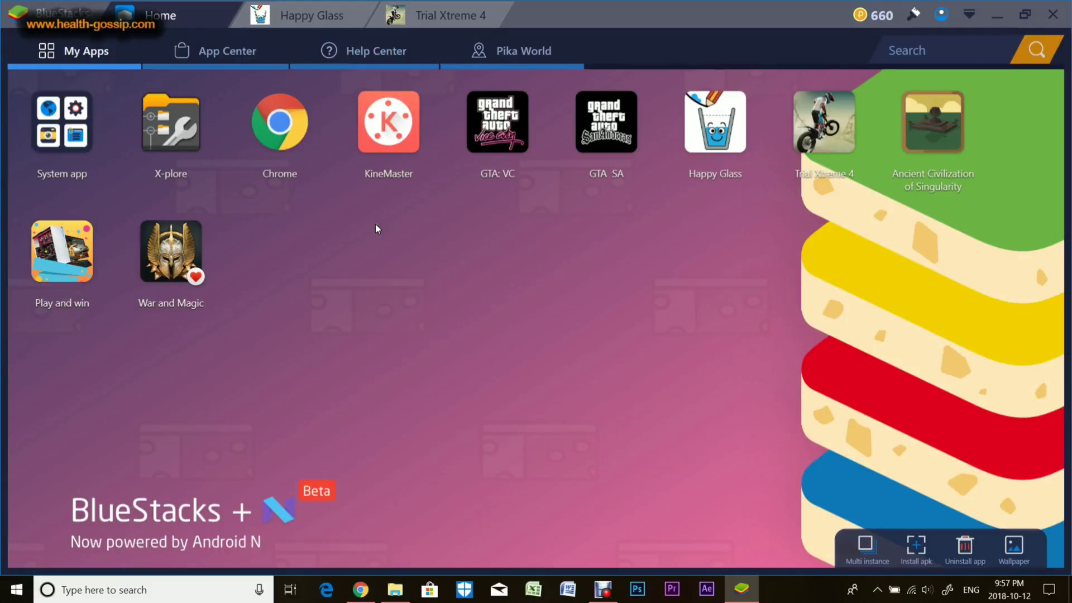
pyautogui.click(86, 128)
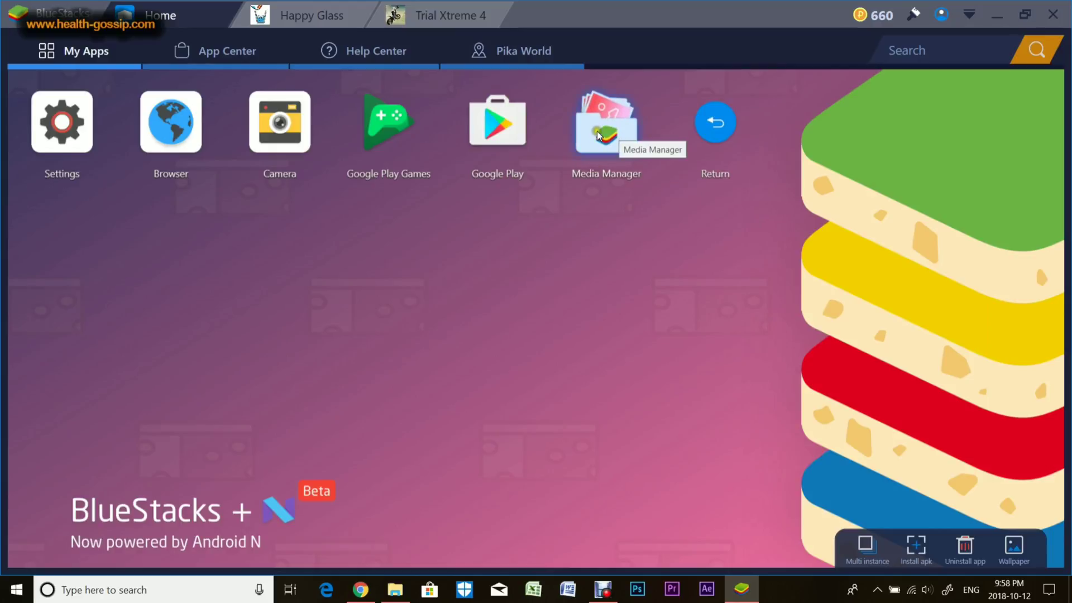
pyautogui.click(586, 143)
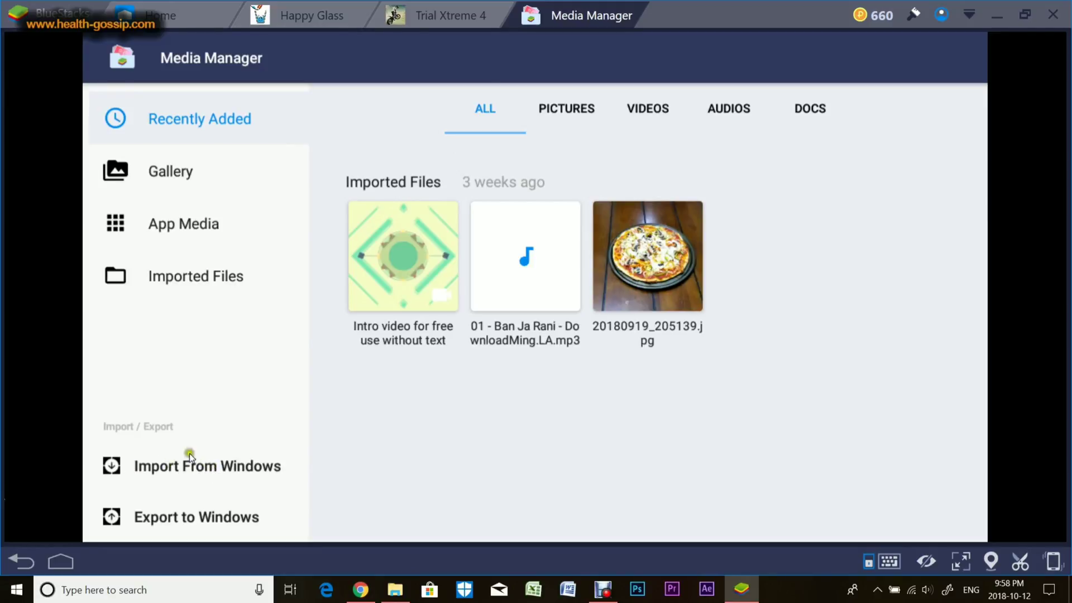
# Step: Open and cancel the import from Windows, and select the intro video and the MP3 file for export to Windows
pyautogui.click(170, 473)
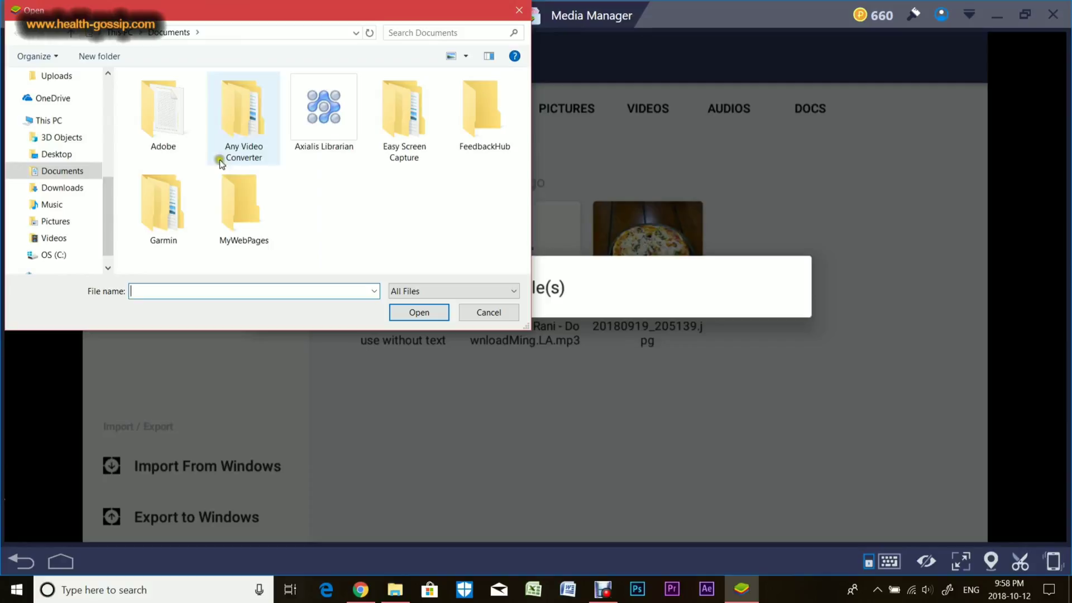
pyautogui.click(519, 10)
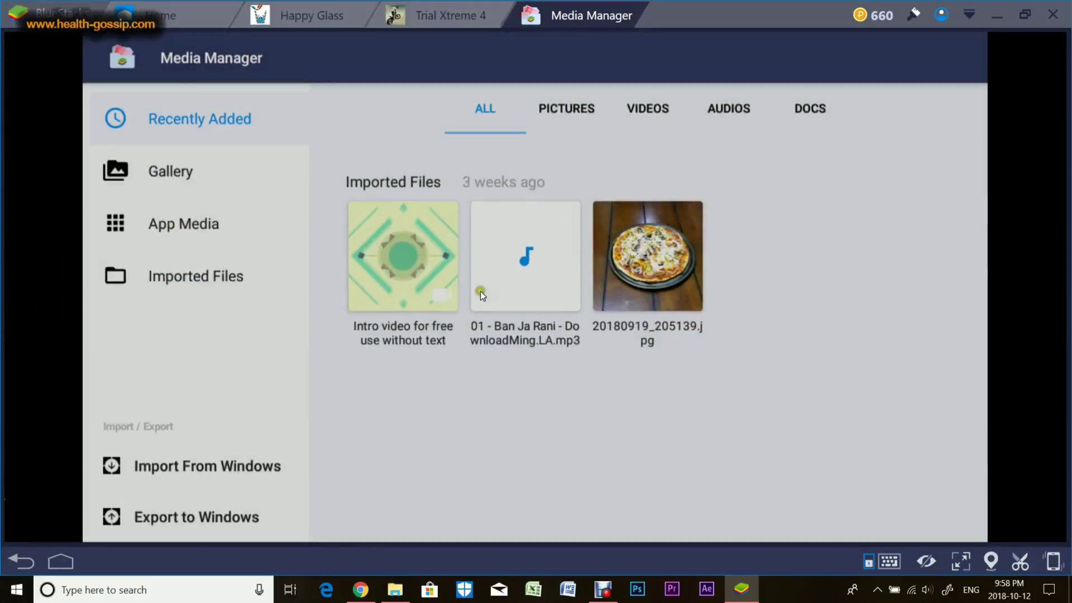
pyautogui.click(177, 519)
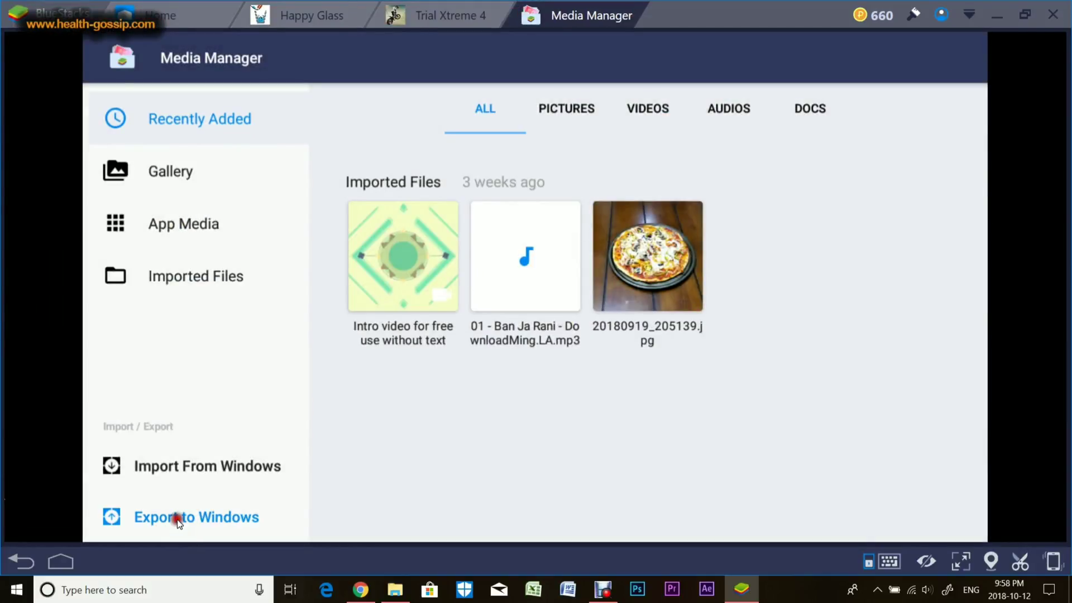
pyautogui.click(396, 226)
pyautogui.click(511, 231)
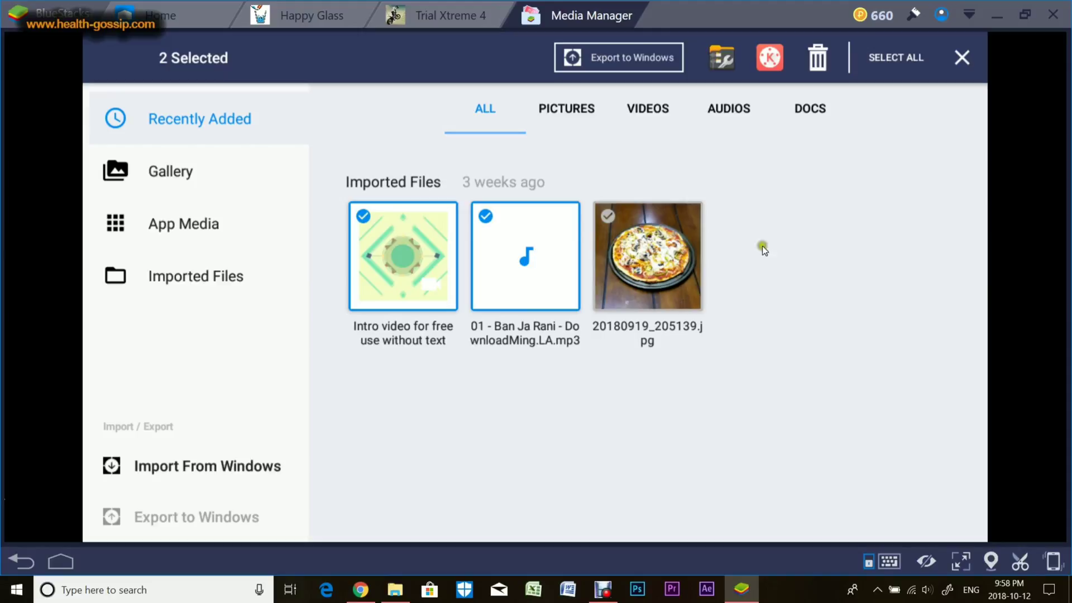
# Step: View the files in the Gallery's SharedFolder and close Media Manager
pyautogui.click(183, 181)
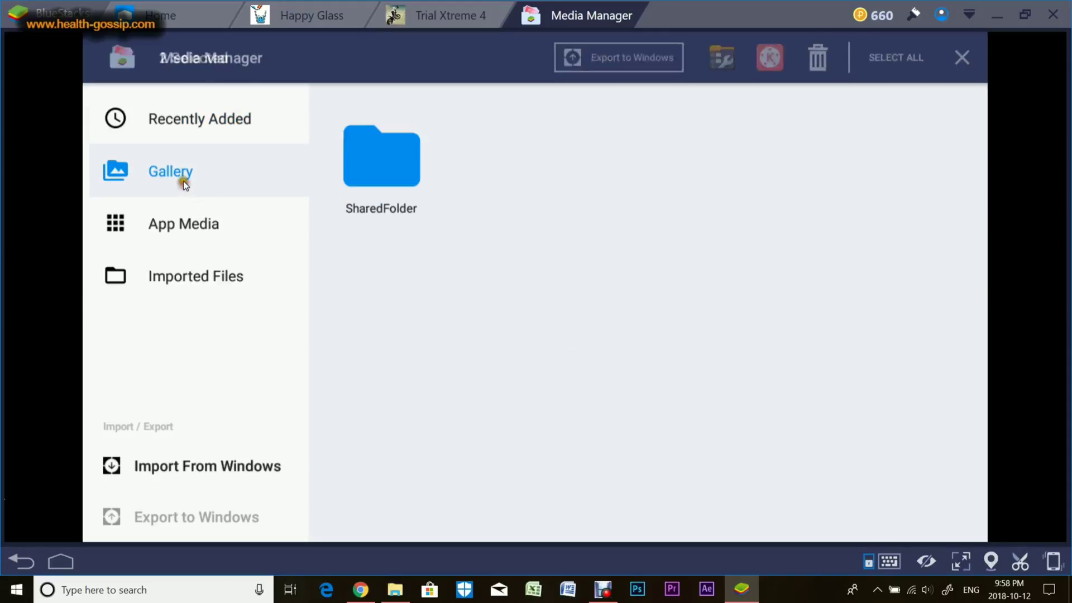
pyautogui.click(377, 183)
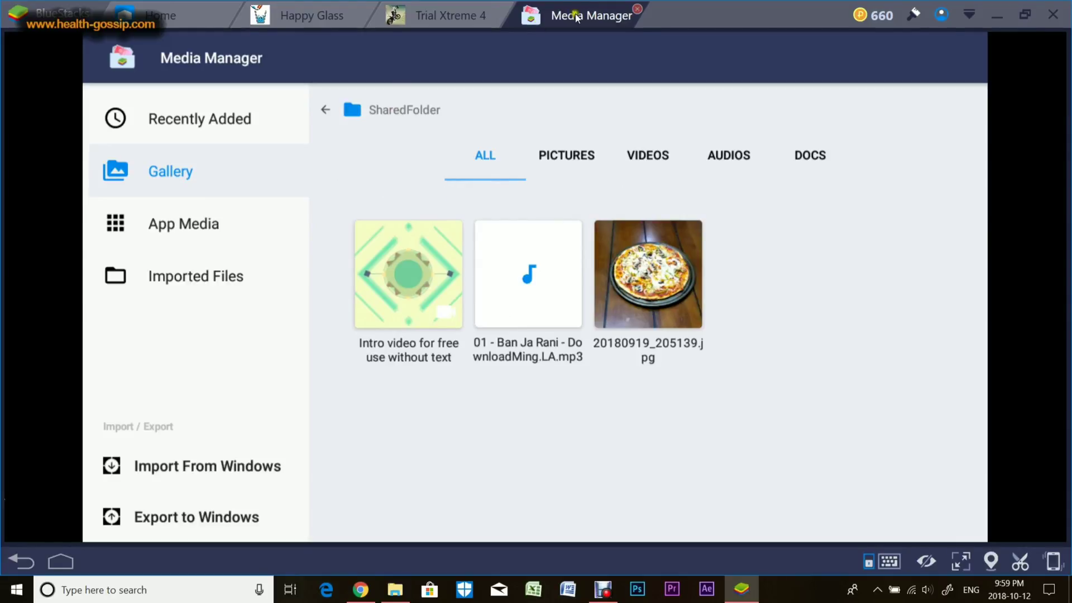
pyautogui.click(636, 12)
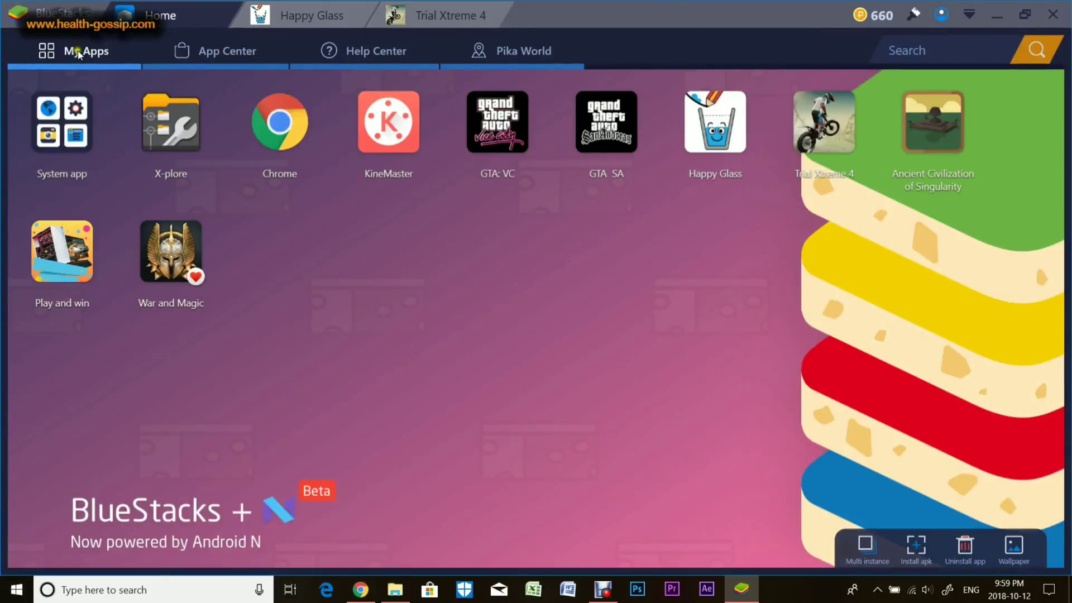
# Step: Open Settings from the System app folder, examine its Device, Personal, BlueStacks Settings and System sections, and close it
pyautogui.click(62, 121)
pyautogui.click(62, 120)
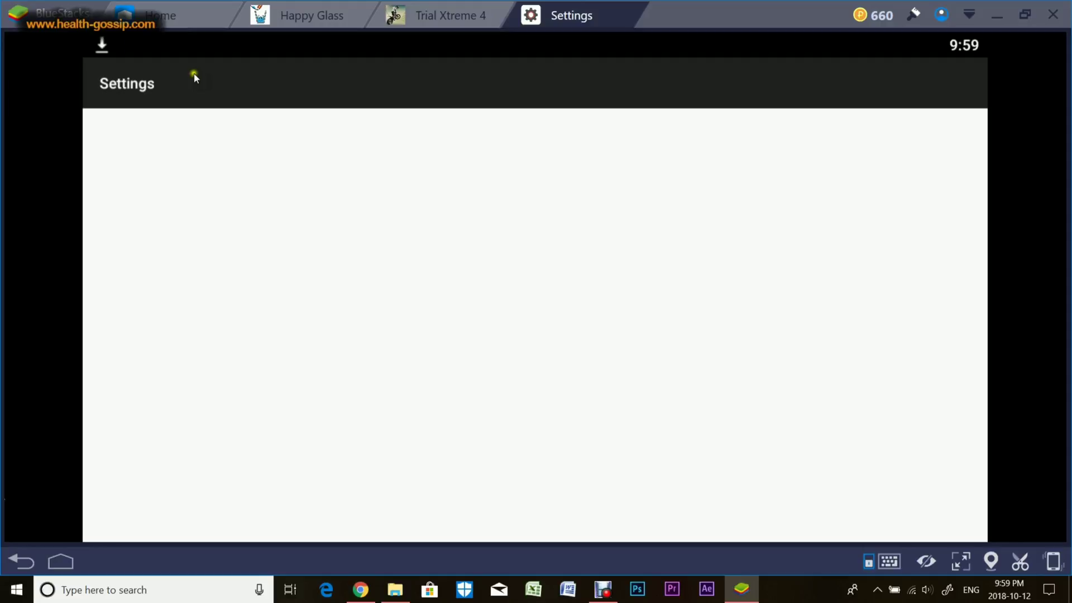
pyautogui.click(193, 12)
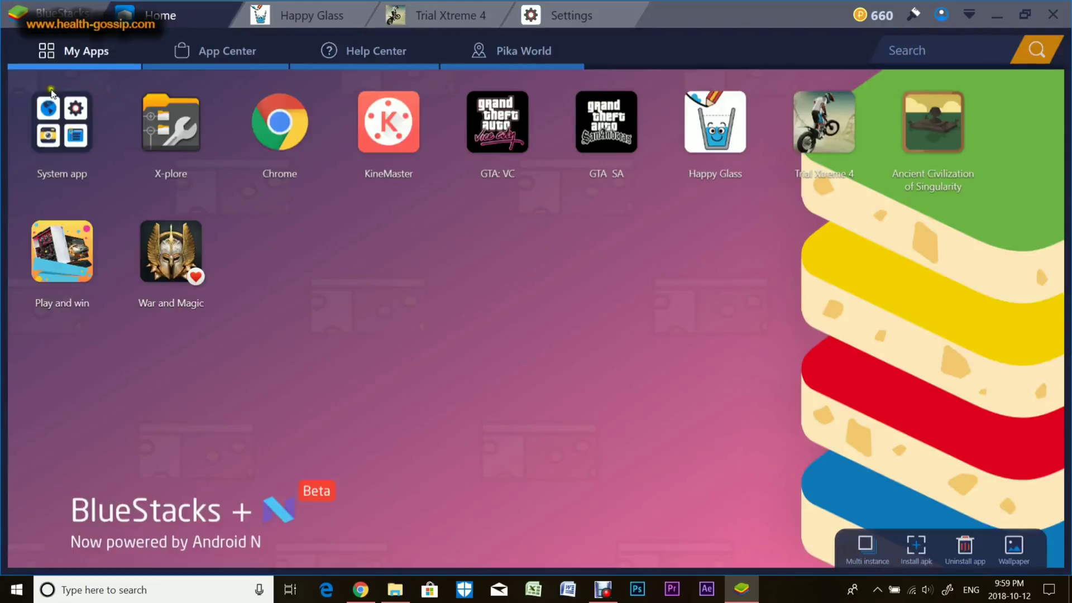
pyautogui.click(62, 120)
pyautogui.click(534, 20)
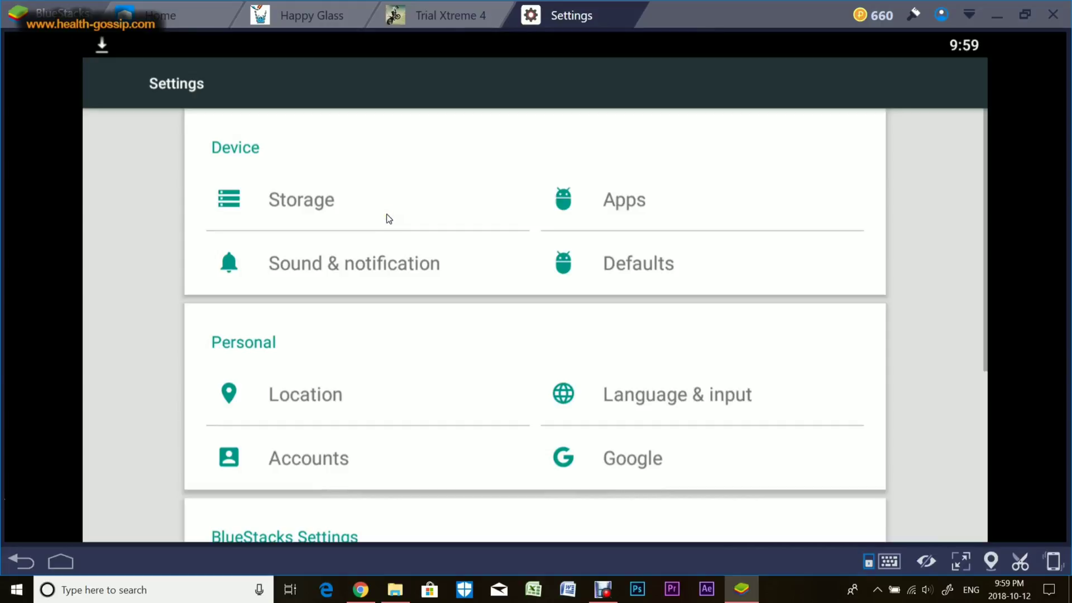
pyautogui.scroll(-5, 364, 232)
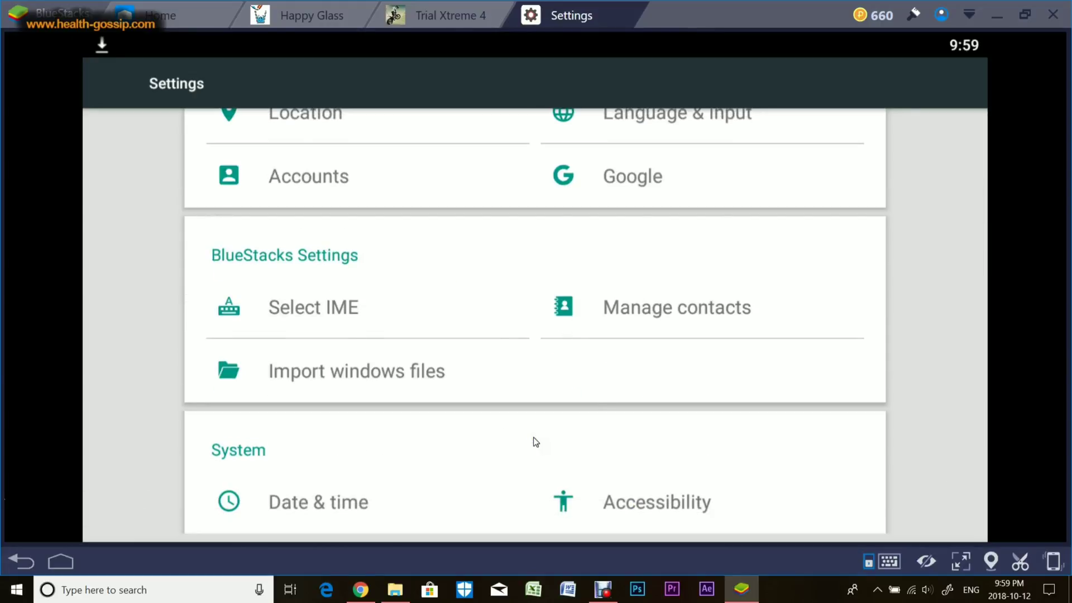
pyautogui.scroll(5, 535, 443)
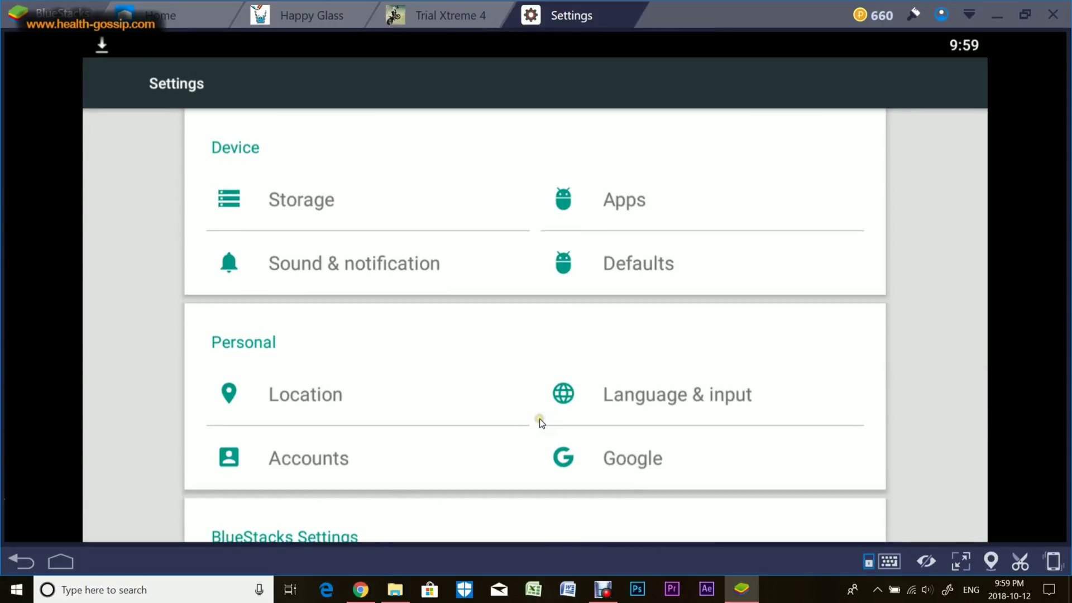
pyautogui.scroll(-5, 481, 364)
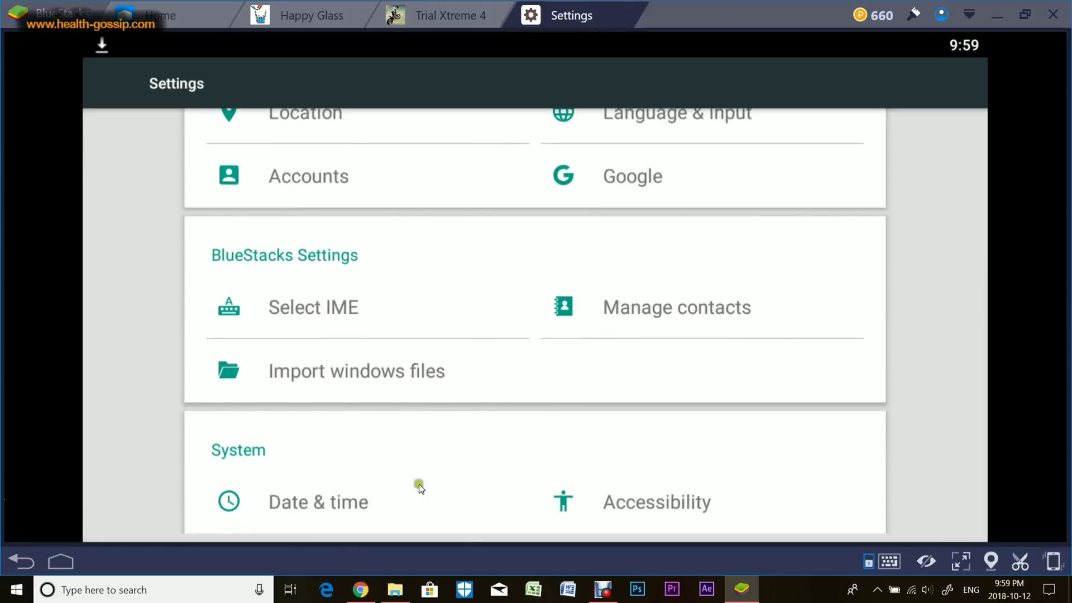
pyautogui.scroll(5, 476, 452)
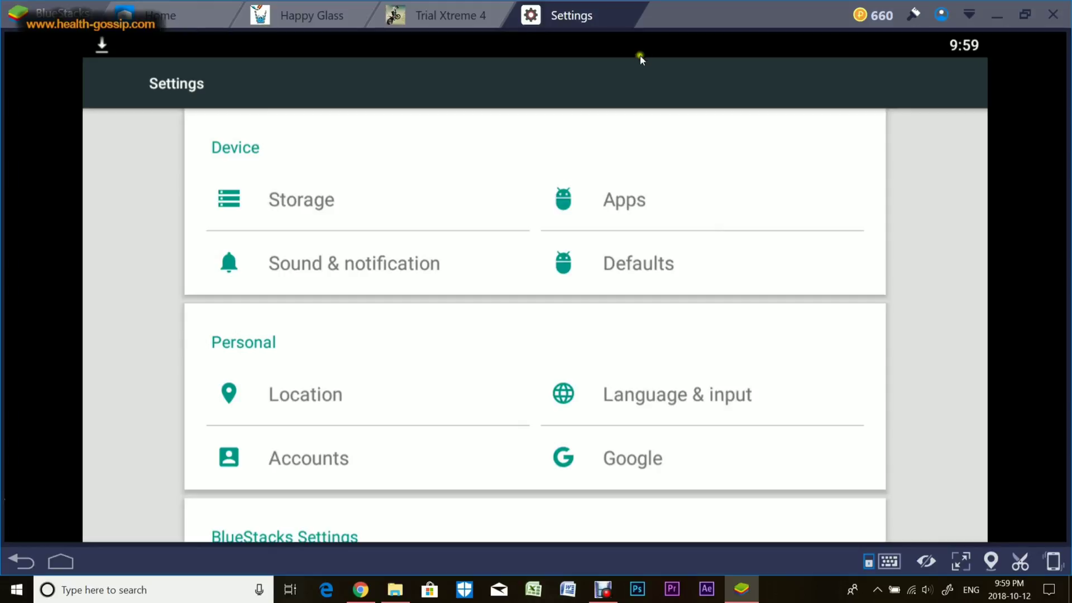
pyautogui.click(637, 10)
# Step: View the apps in the System app folder and return to the My Apps list
pyautogui.click(88, 136)
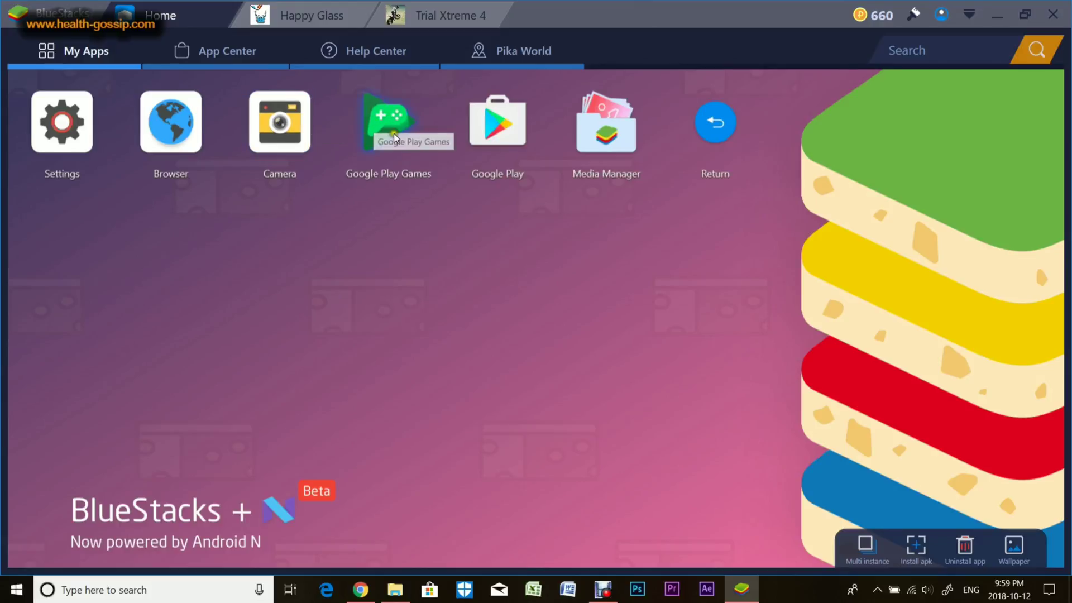
pyautogui.click(708, 129)
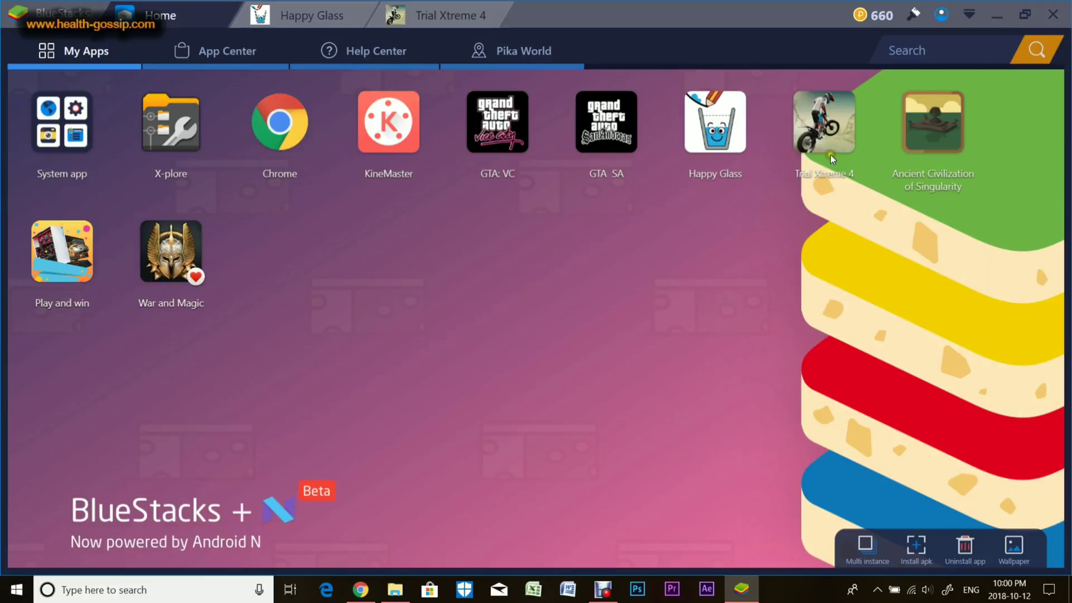
# Step: Remove the War and Magic icon from My Apps
pyautogui.click(180, 257)
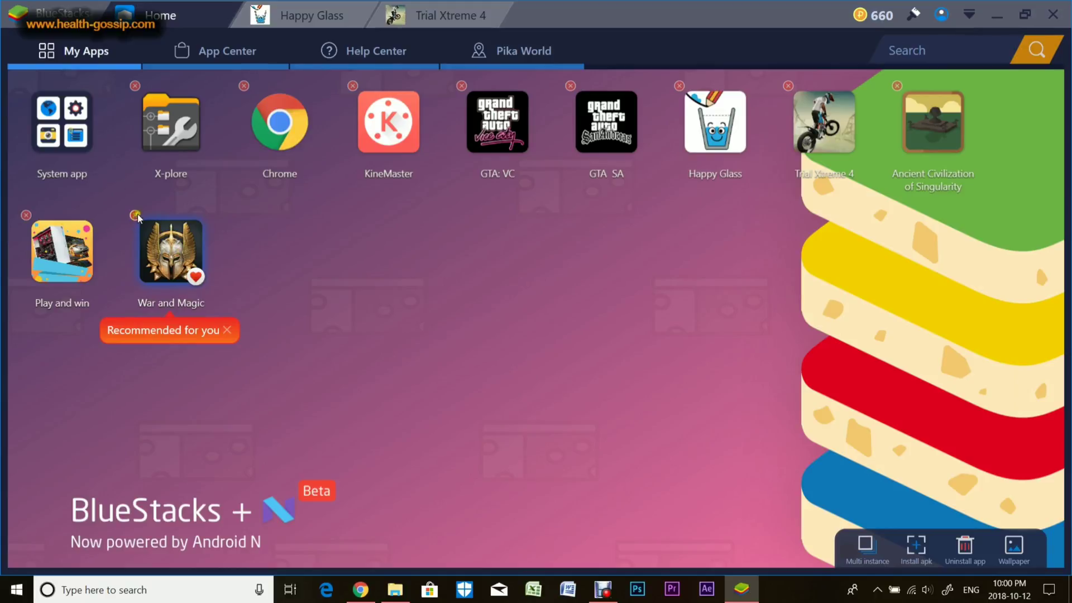
pyautogui.moveTo(29, 217)
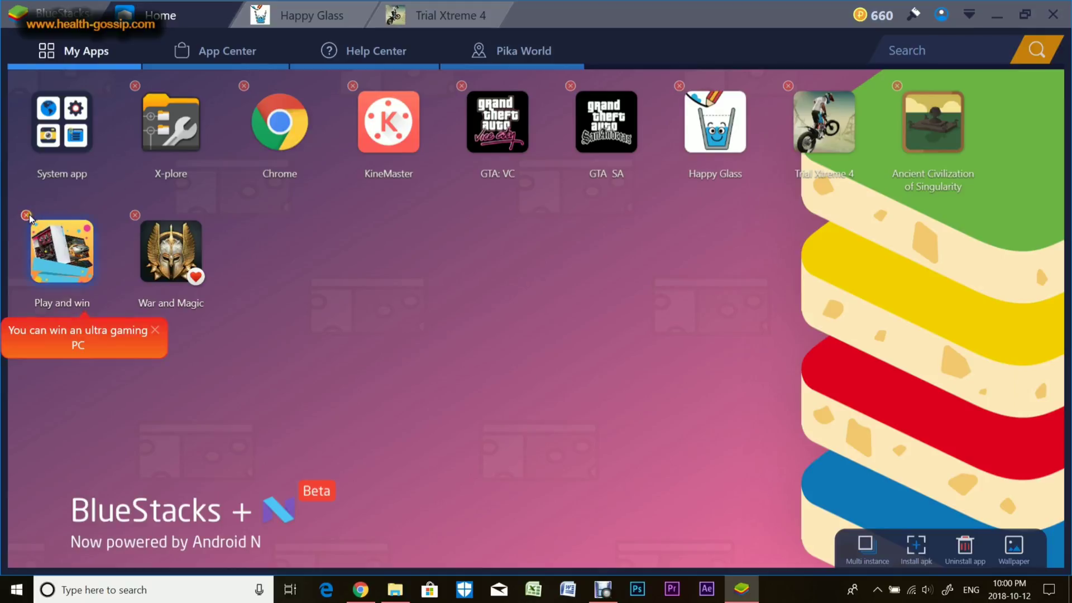
pyautogui.click(134, 215)
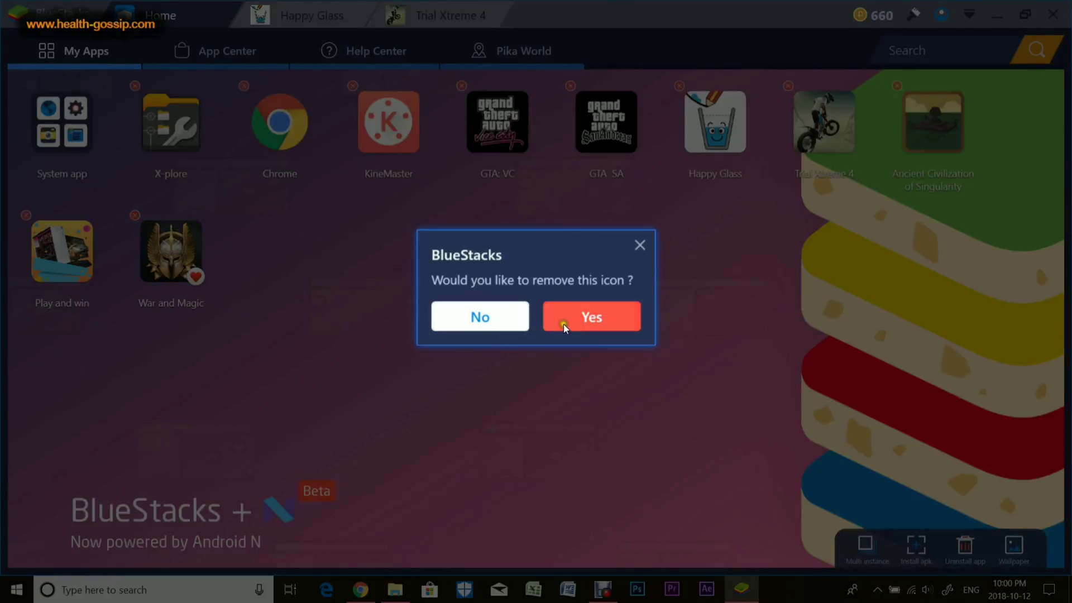
pyautogui.click(578, 321)
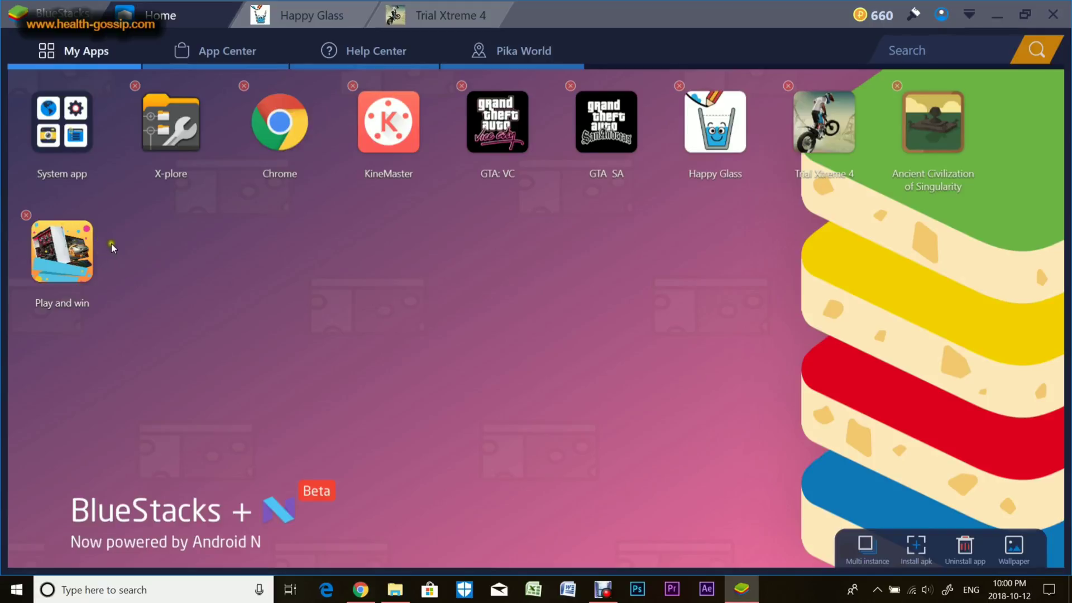
# Step: Open and close the Play and win promotion, and remove its icon from My Apps
pyautogui.click(72, 255)
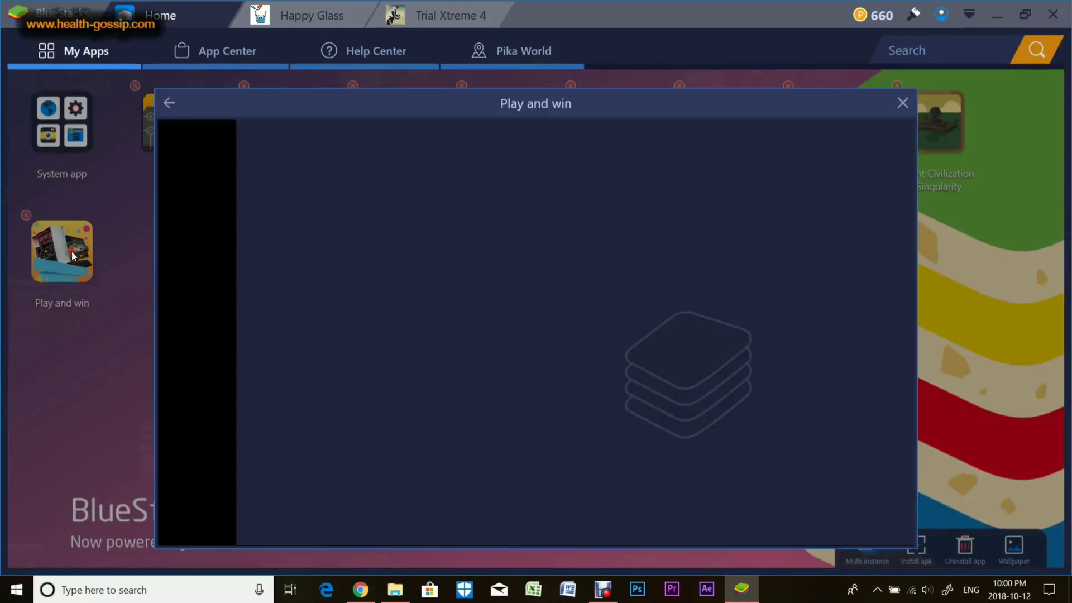
pyautogui.click(904, 102)
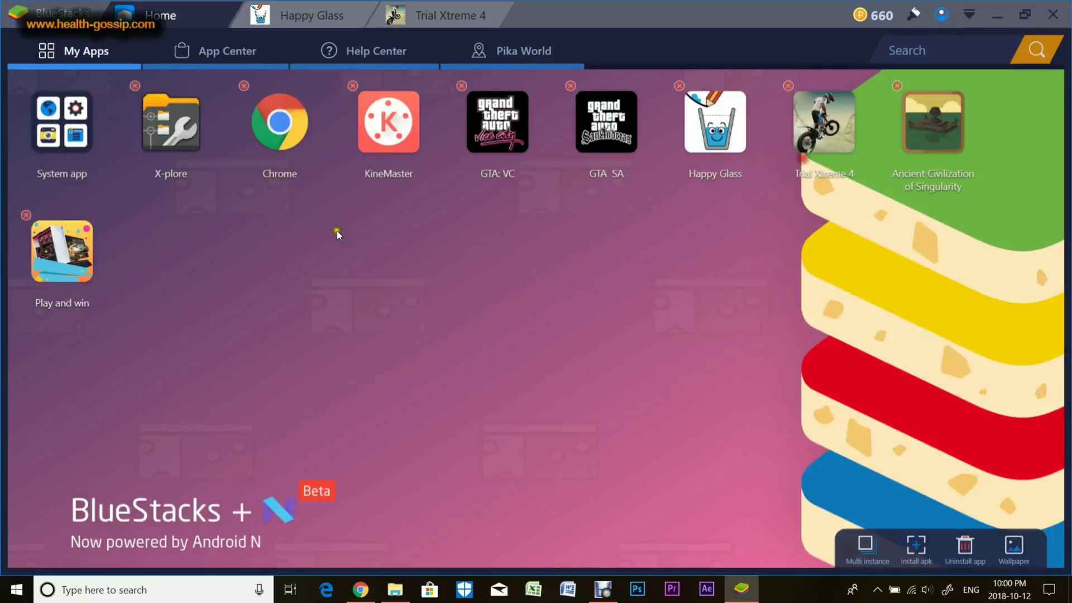
pyautogui.click(26, 215)
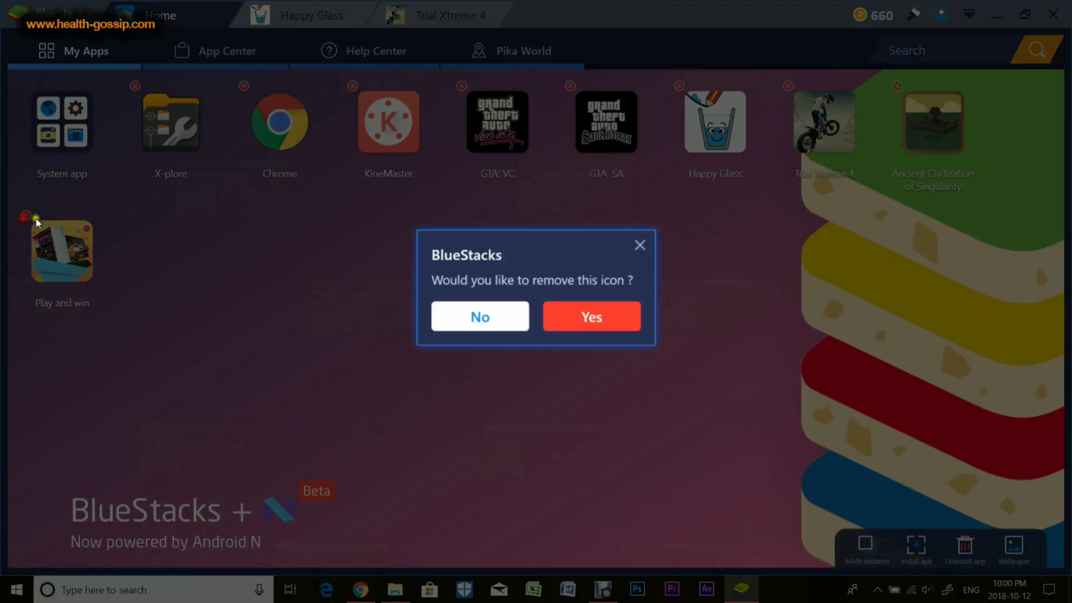
pyautogui.click(585, 316)
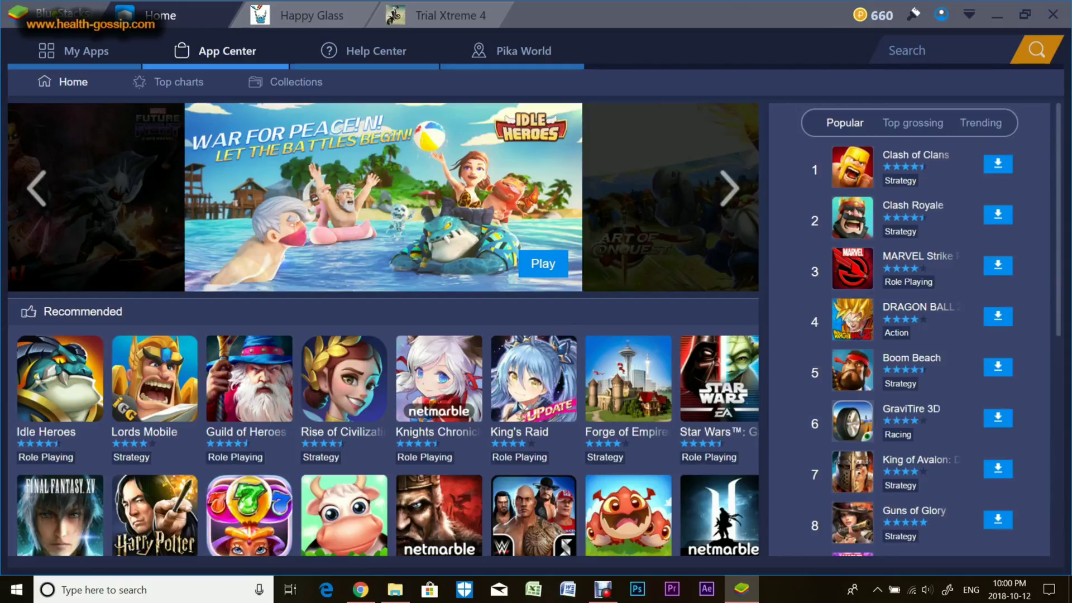
# Step: Browse the recommended games, the popular list and the Collections on the App Center's home page
pyautogui.scroll(-2, 328, 379)
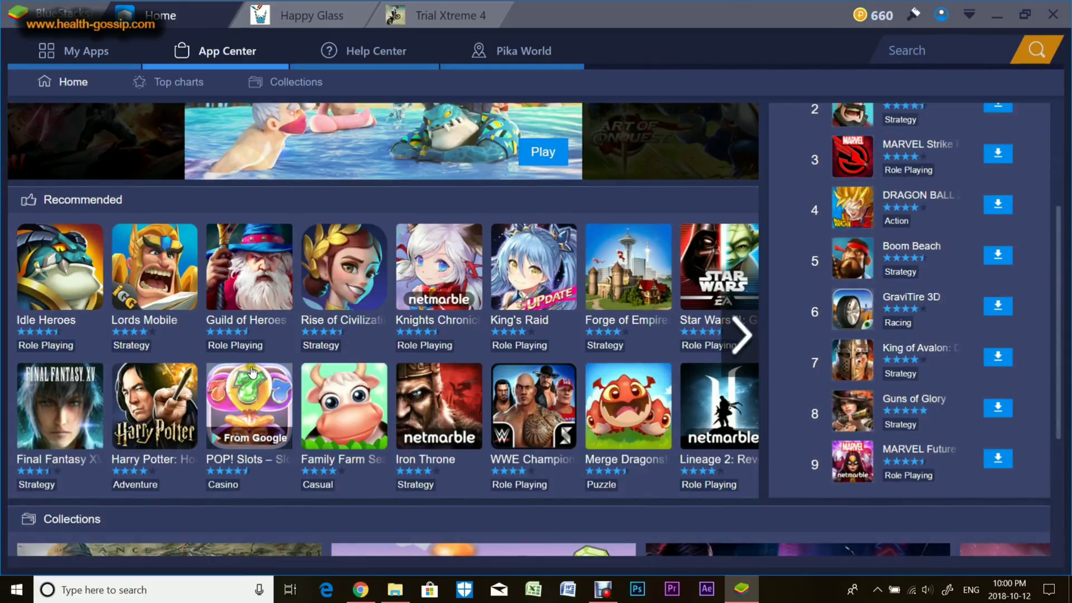
pyautogui.scroll(-2, 551, 358)
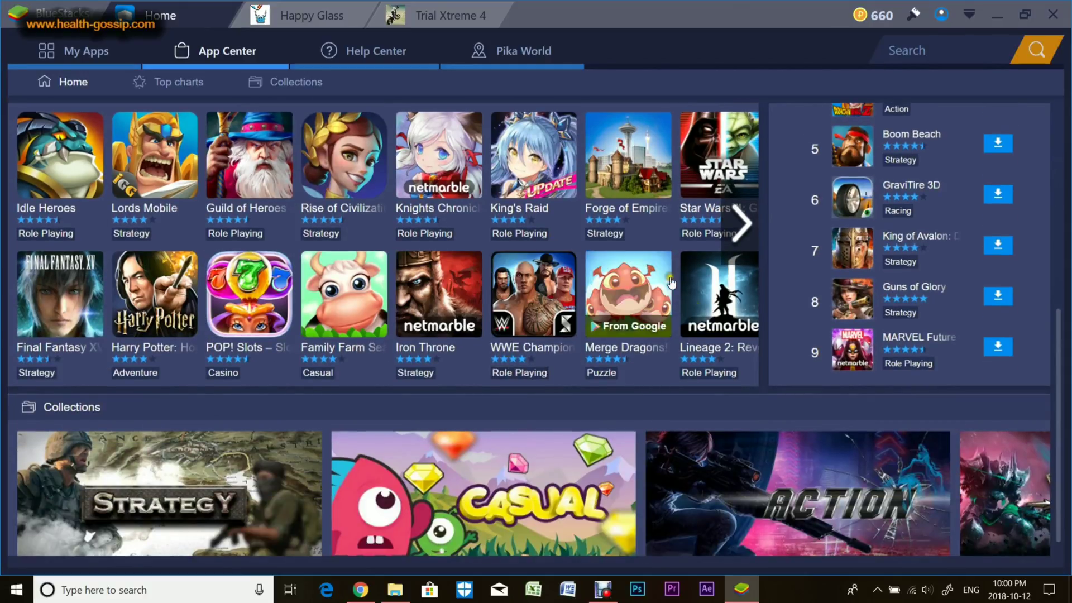
pyautogui.scroll(-1, 681, 312)
pyautogui.scroll(3, 809, 357)
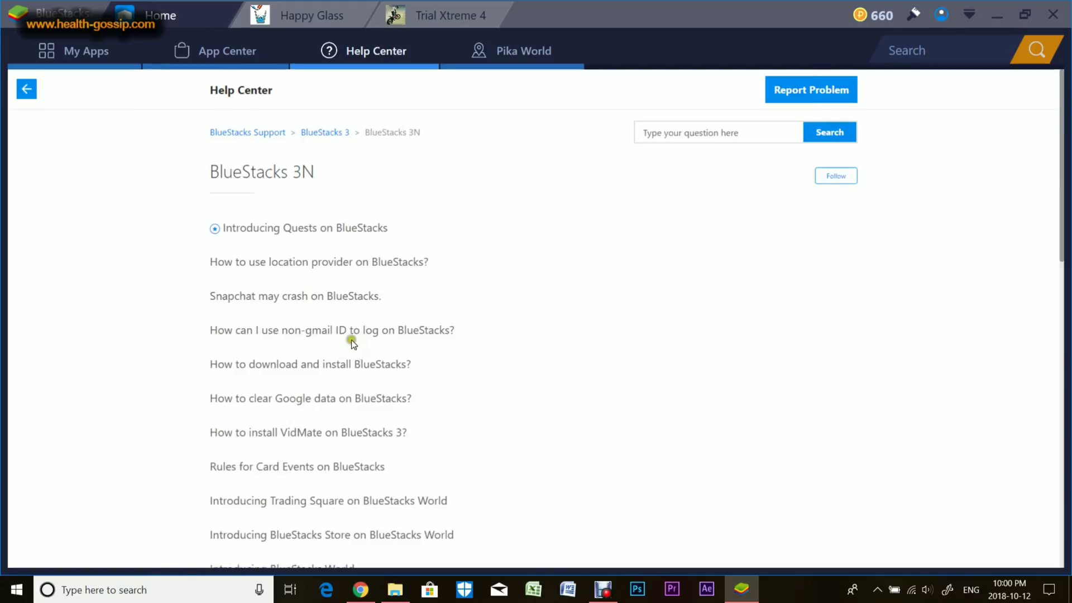
# Step: View the BlueStacks 3N articles in the Help Center and the Pika World map, and return to My Apps
pyautogui.scroll(-2, 352, 342)
pyautogui.scroll(2, 311, 327)
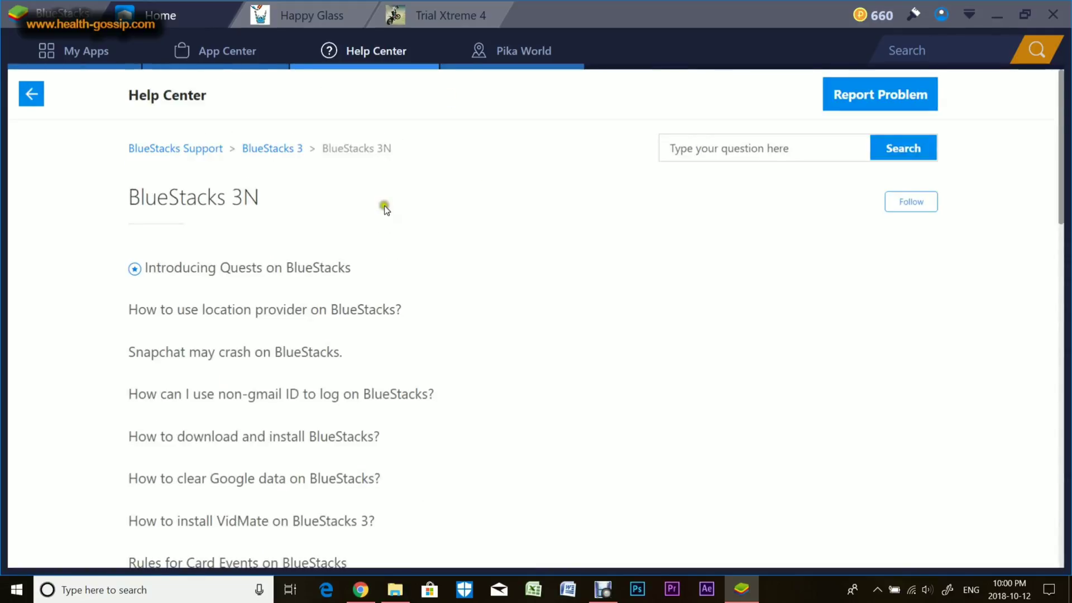
pyautogui.click(483, 55)
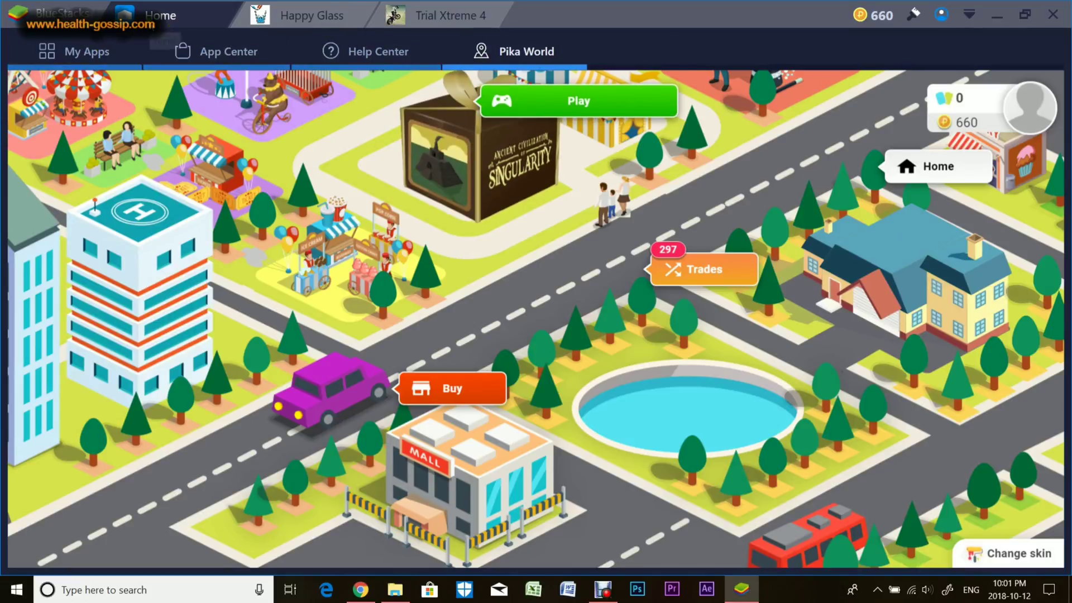
pyautogui.click(97, 53)
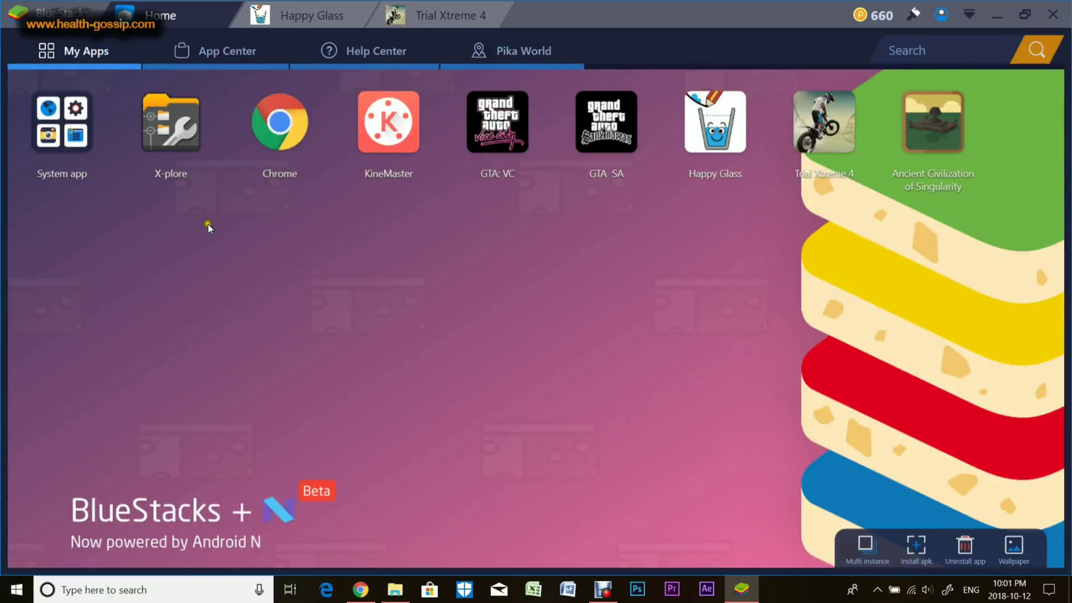
# Step: View and close the multi-instance list, the Account page with its Premium subscription plans, and the list of redeemable themes
pyautogui.click(867, 552)
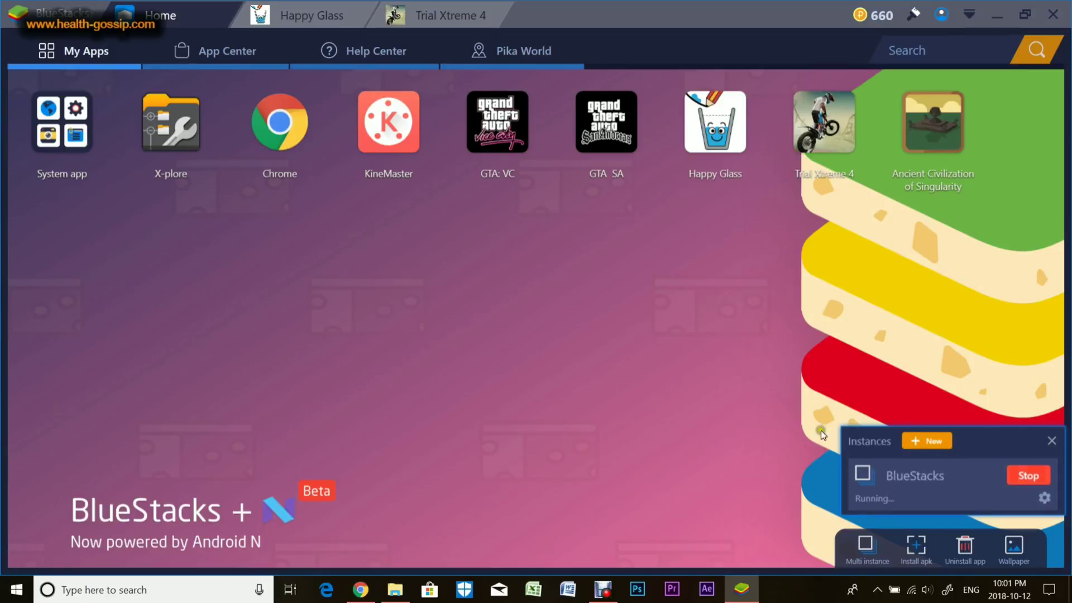
pyautogui.click(1051, 442)
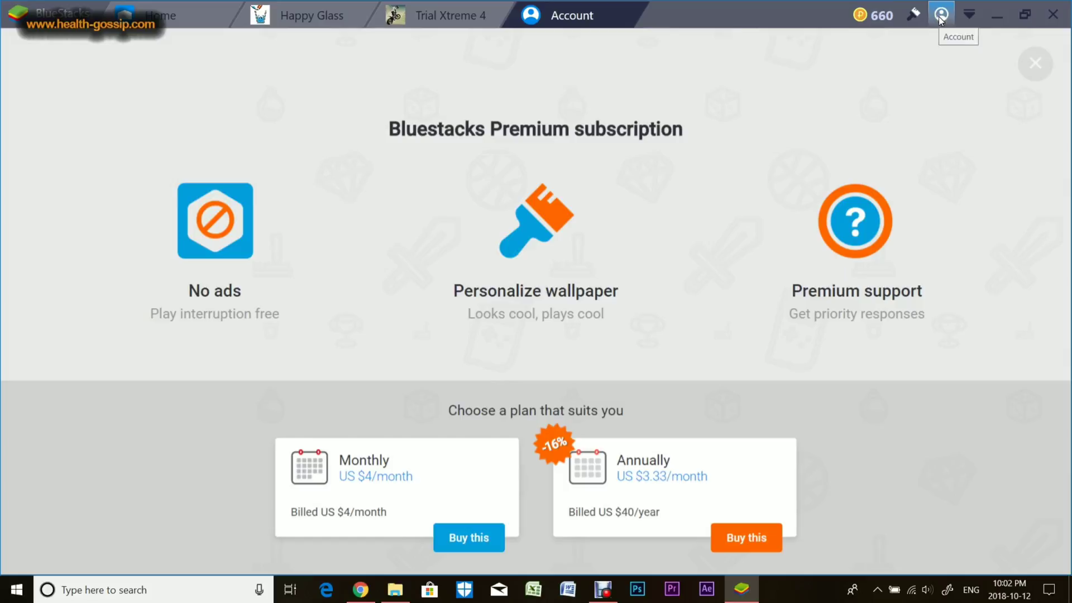
pyautogui.click(637, 9)
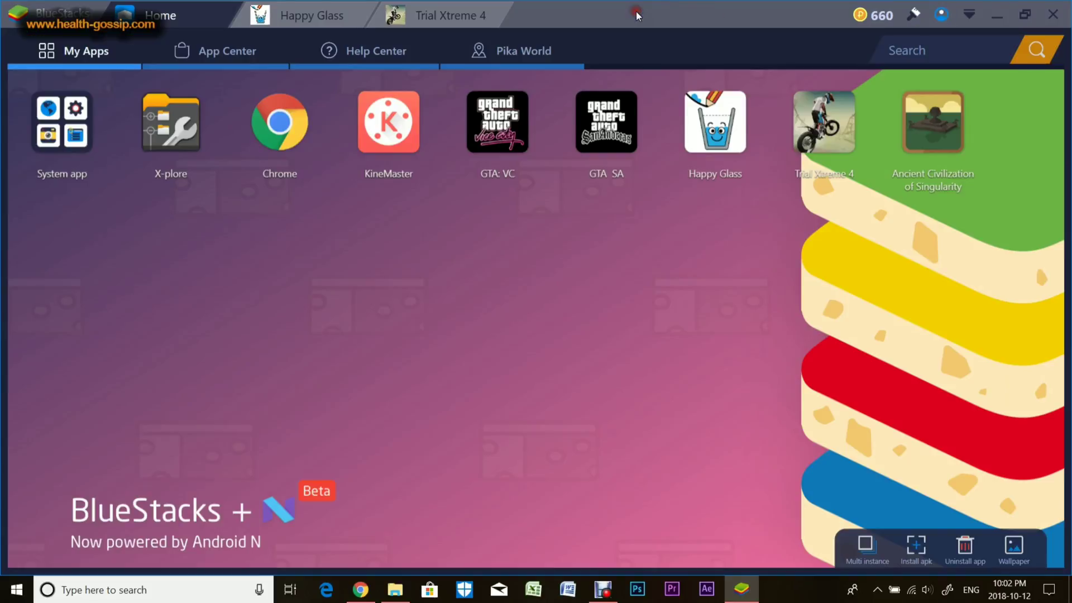
pyautogui.click(917, 18)
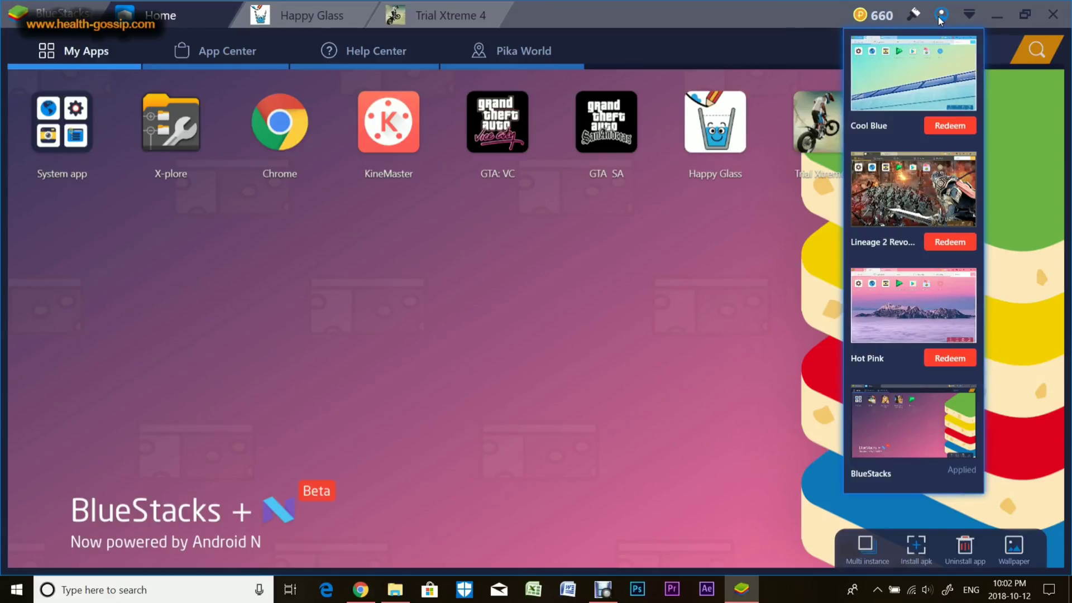
pyautogui.click(761, 257)
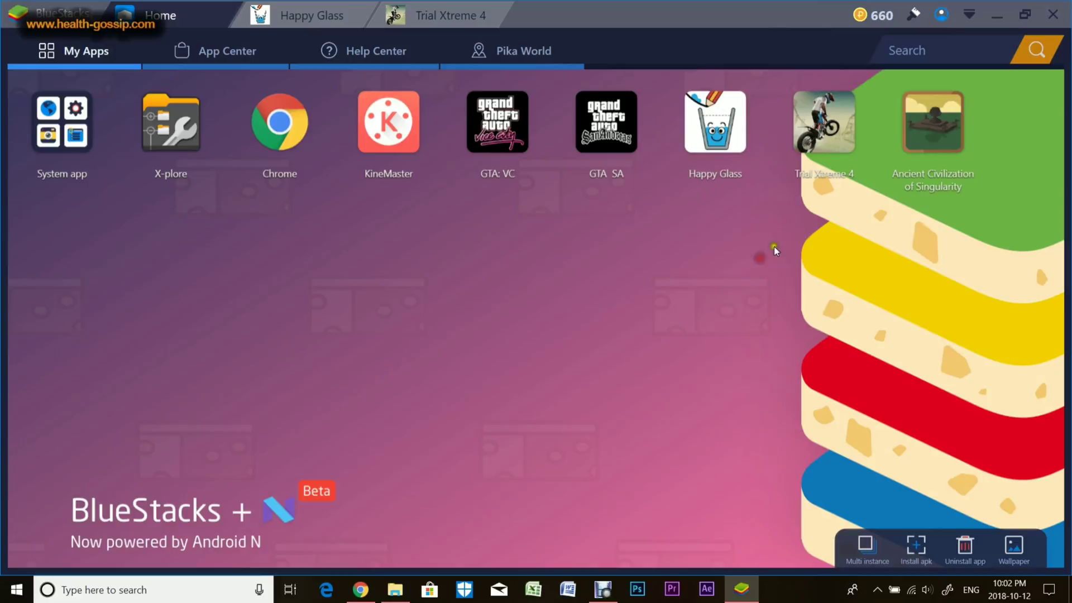
# Step: Open Settings and examine the Display and Engine sections, including the CPU cores and memory options
pyautogui.click(971, 17)
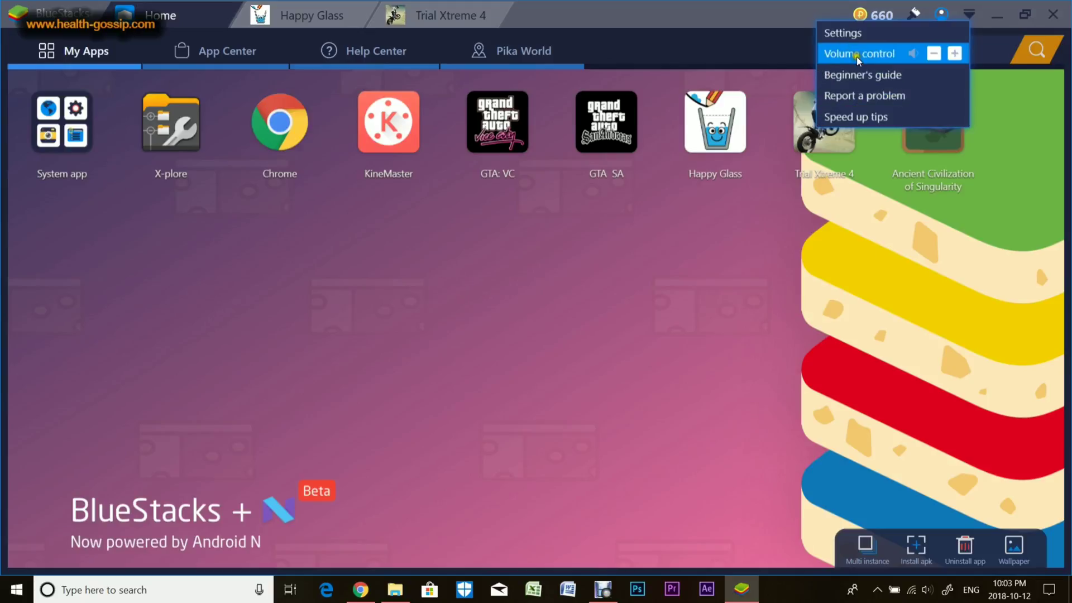
pyautogui.click(856, 37)
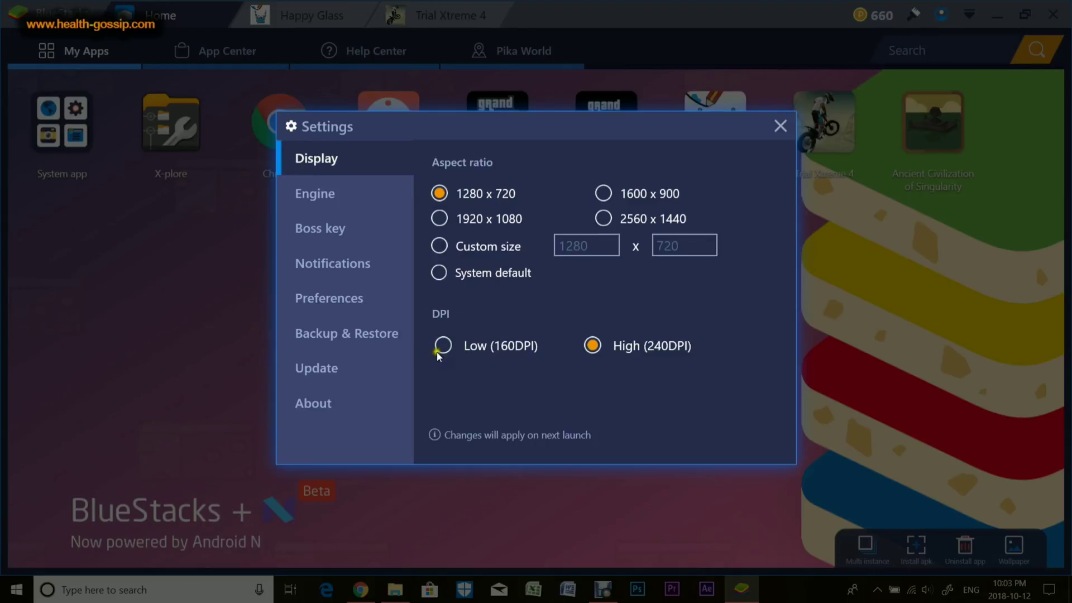
pyautogui.click(327, 204)
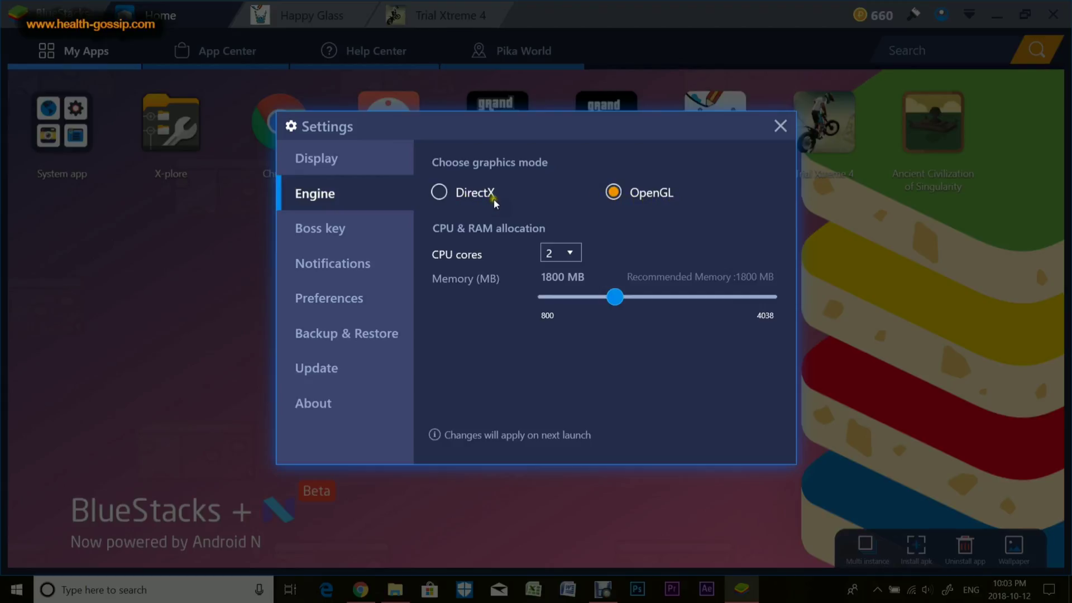
pyautogui.click(572, 257)
pyautogui.click(613, 254)
pyautogui.click(736, 290)
# Step: Examine the Boss key, Notifications, Preferences, Backup & Restore, Update and About sections, and close Settings
pyautogui.click(367, 238)
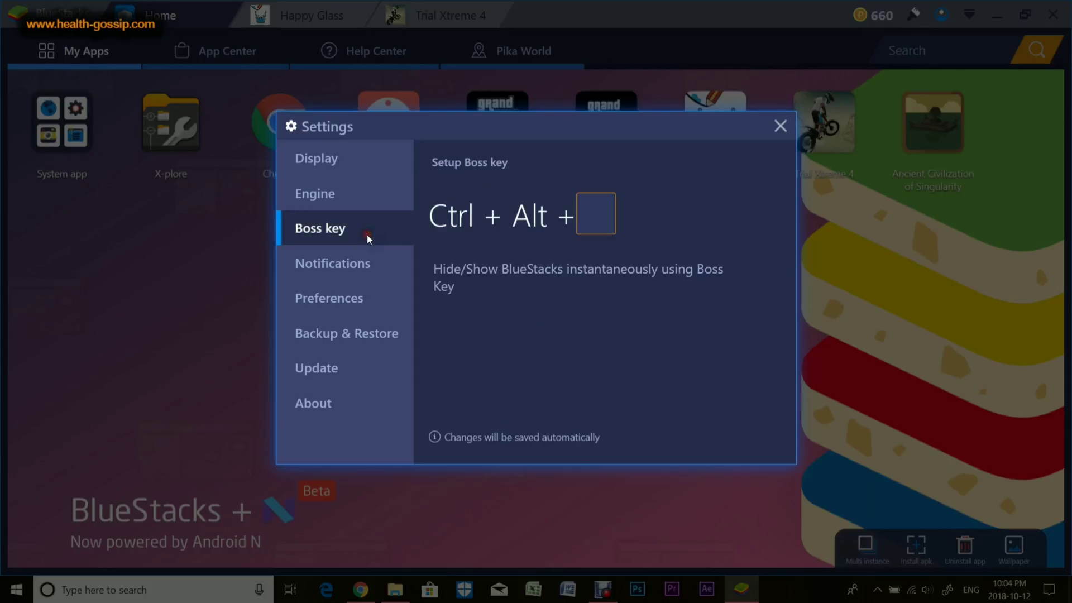
pyautogui.click(342, 266)
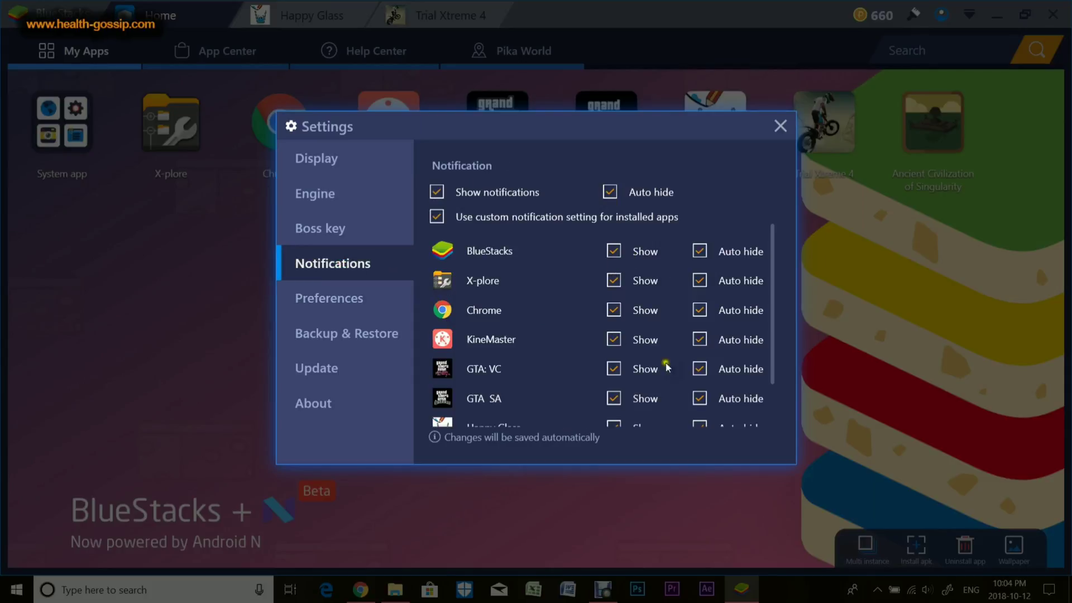
pyautogui.click(317, 300)
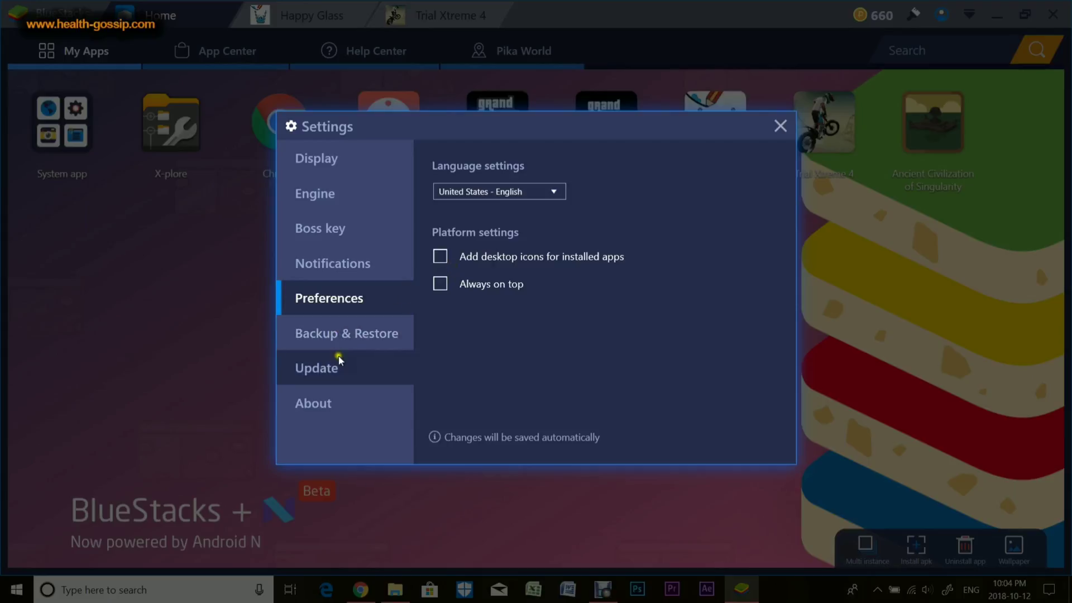
pyautogui.click(352, 336)
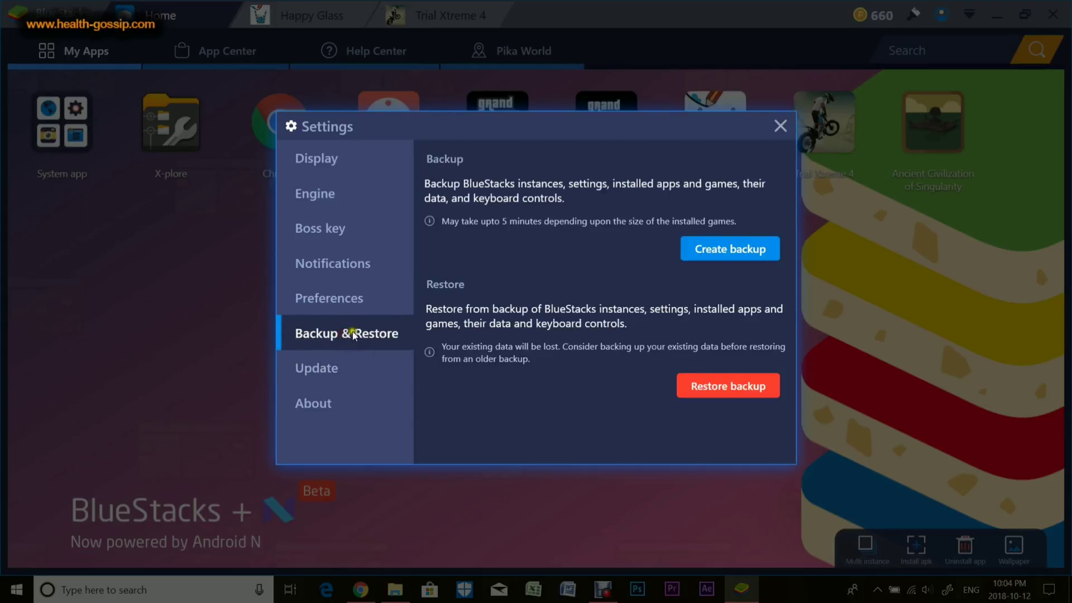
pyautogui.click(334, 369)
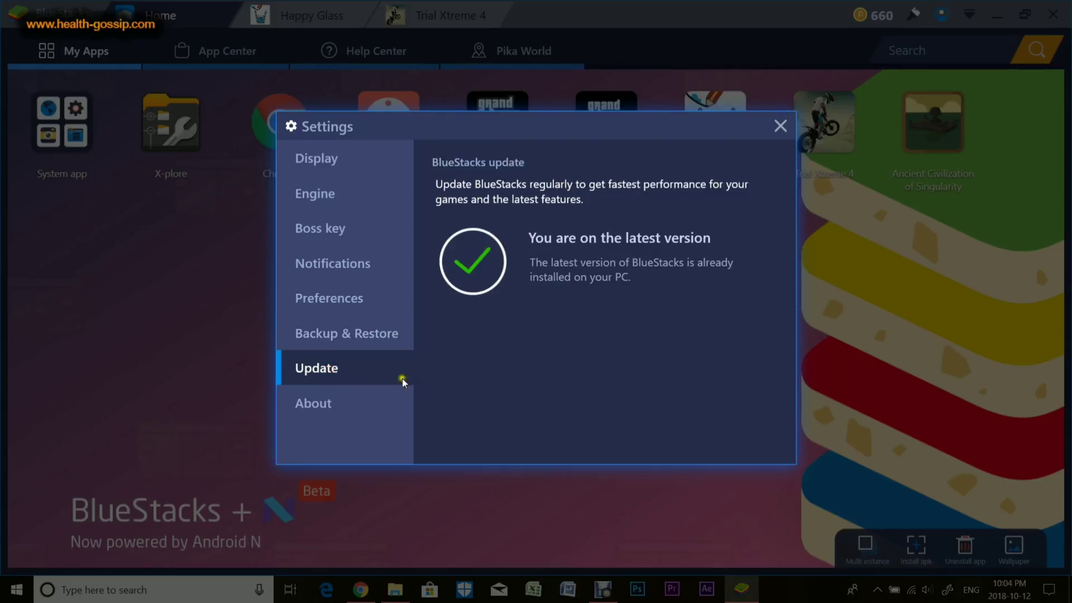
pyautogui.click(325, 408)
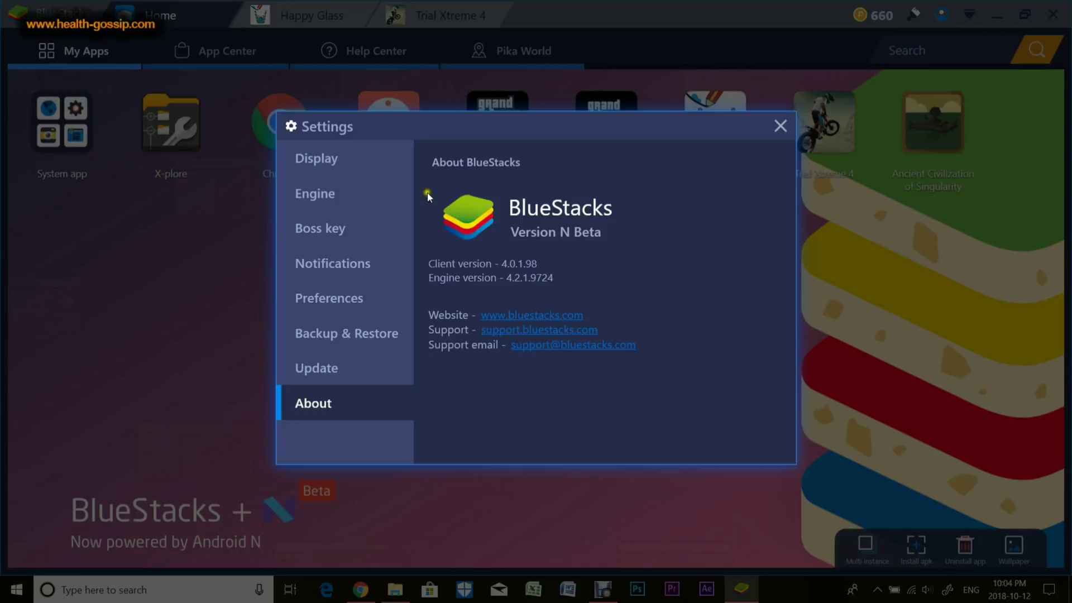
pyautogui.click(780, 127)
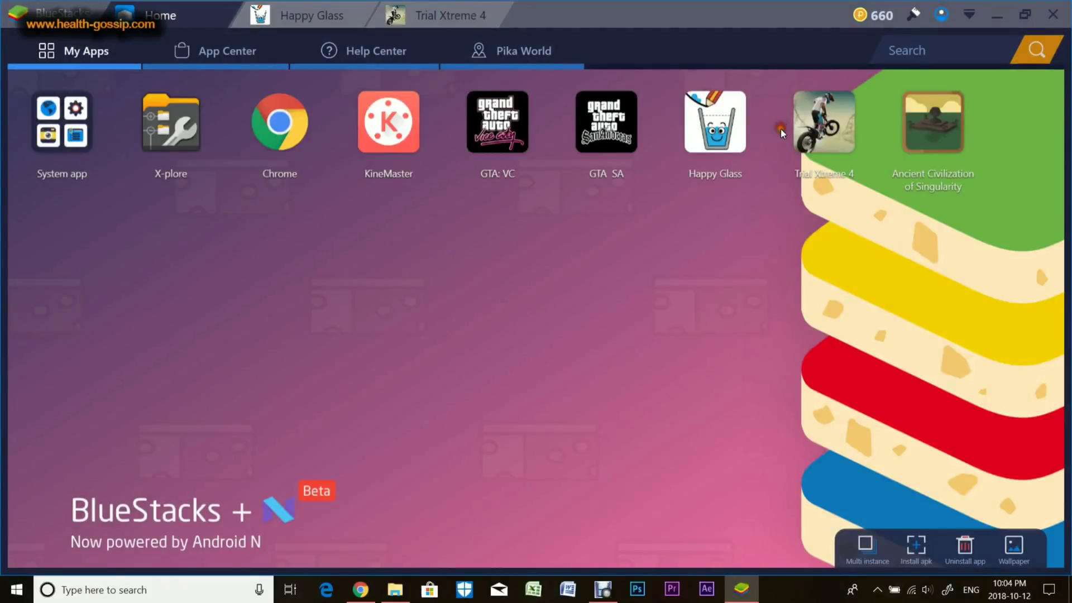
# Step: Switch to Happy Glass and draw a curved line on Level 4 from the vertical wall to the rim of the glass
pyautogui.click(970, 14)
pyautogui.click(997, 144)
pyautogui.click(313, 10)
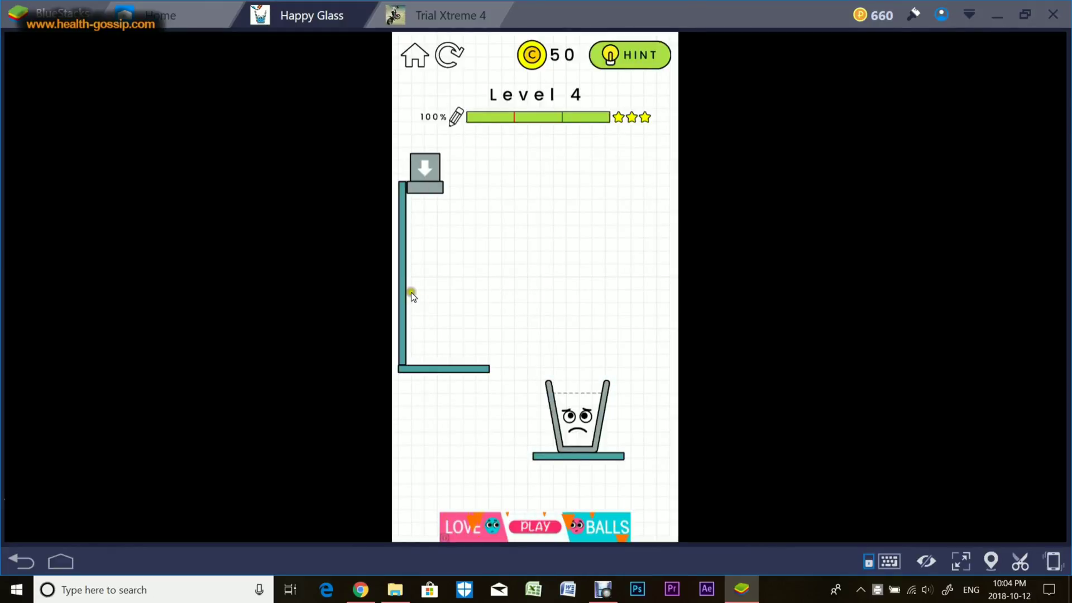
pyautogui.moveTo(407, 271)
pyautogui.mouseDown()
pyautogui.moveTo(447, 363)
pyautogui.moveTo(516, 374)
pyautogui.moveTo(512, 349)
pyautogui.moveTo(544, 382)
pyautogui.mouseUp()
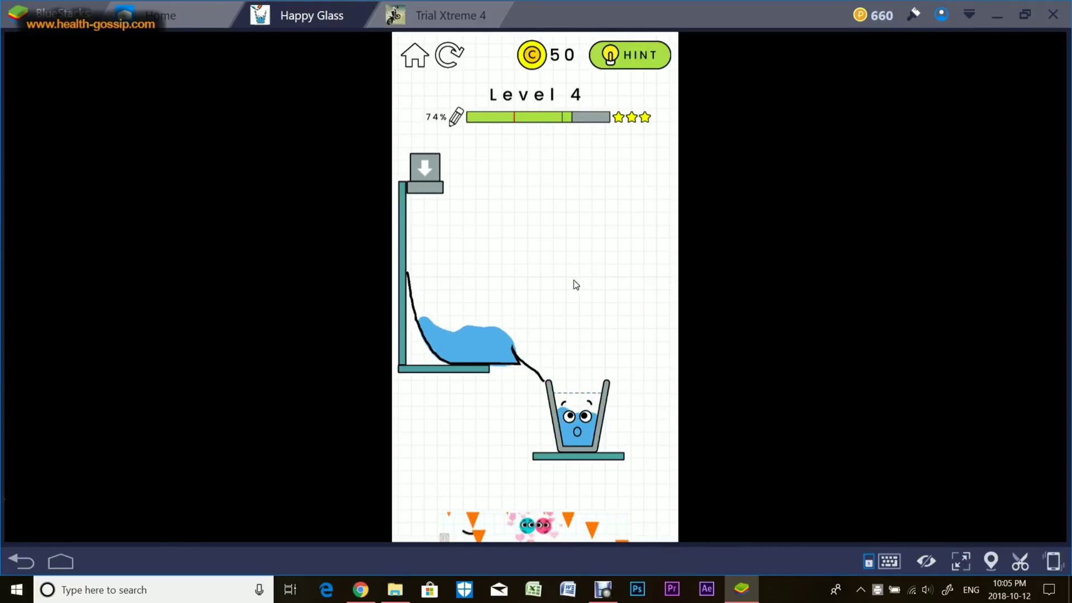
# Step: Switch to Trial Xtreme 4 and ride the bike along the track onto the wooden bridge
pyautogui.click(400, 25)
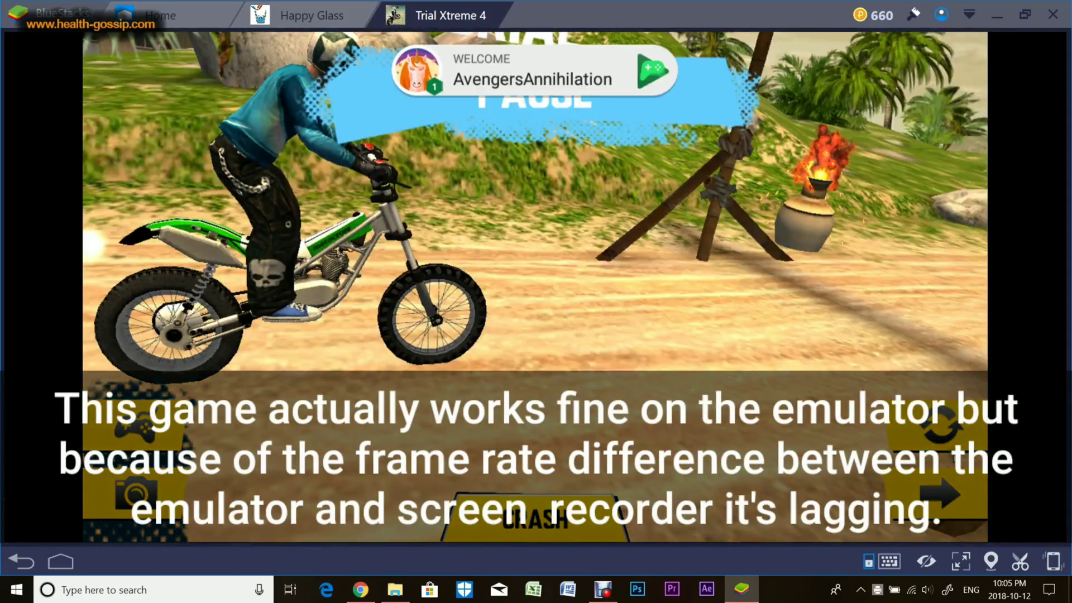
pyautogui.click(857, 486)
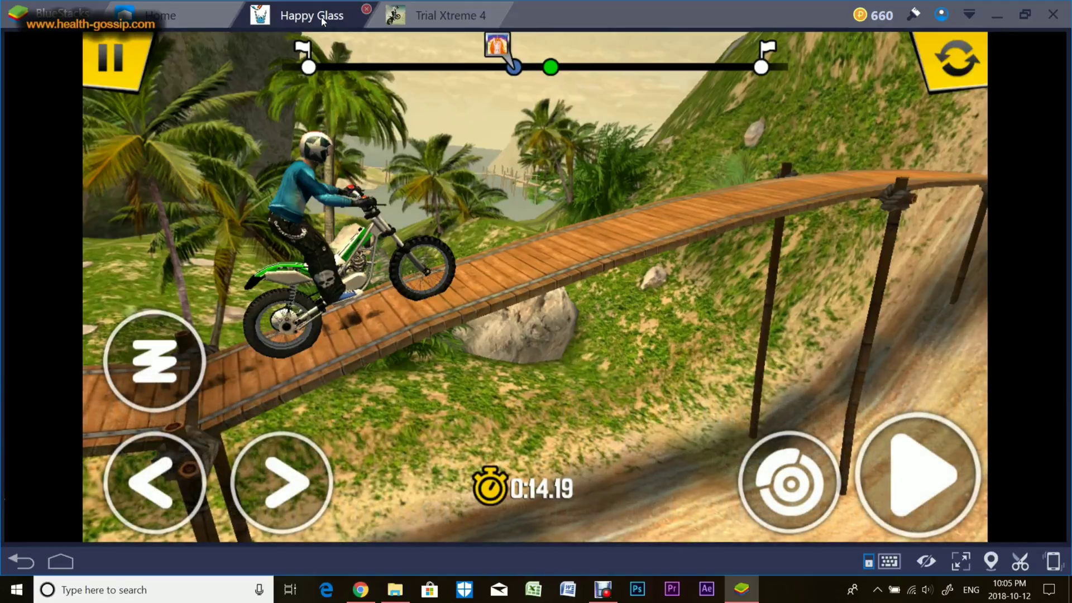
# Step: Switch to Happy Glass, open its keyboard control editor, and map the Space key to the water dispenser on Level 4
pyautogui.click(323, 16)
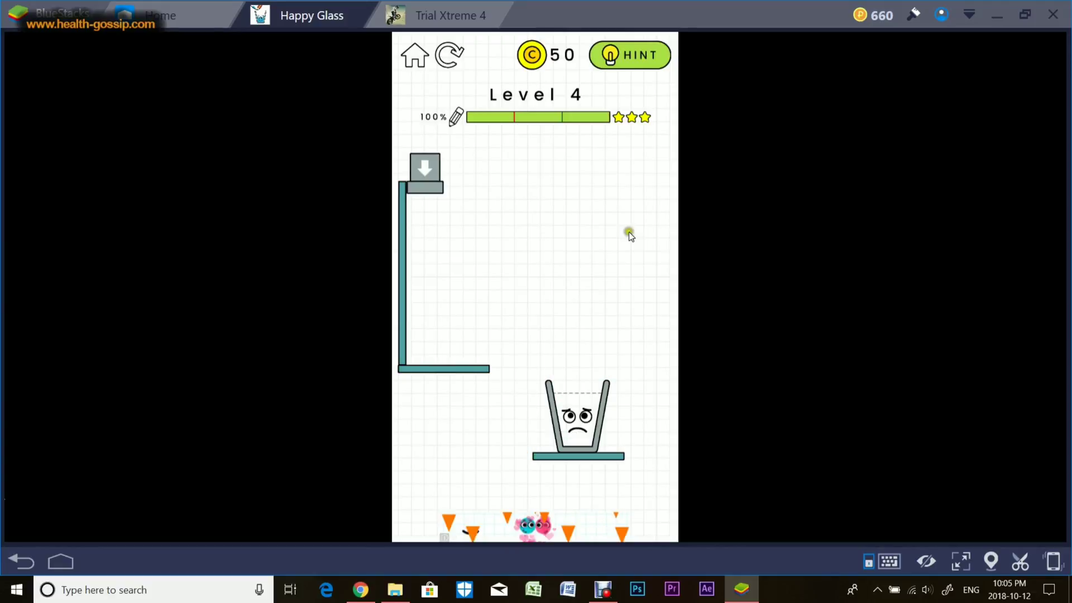
pyautogui.click(883, 564)
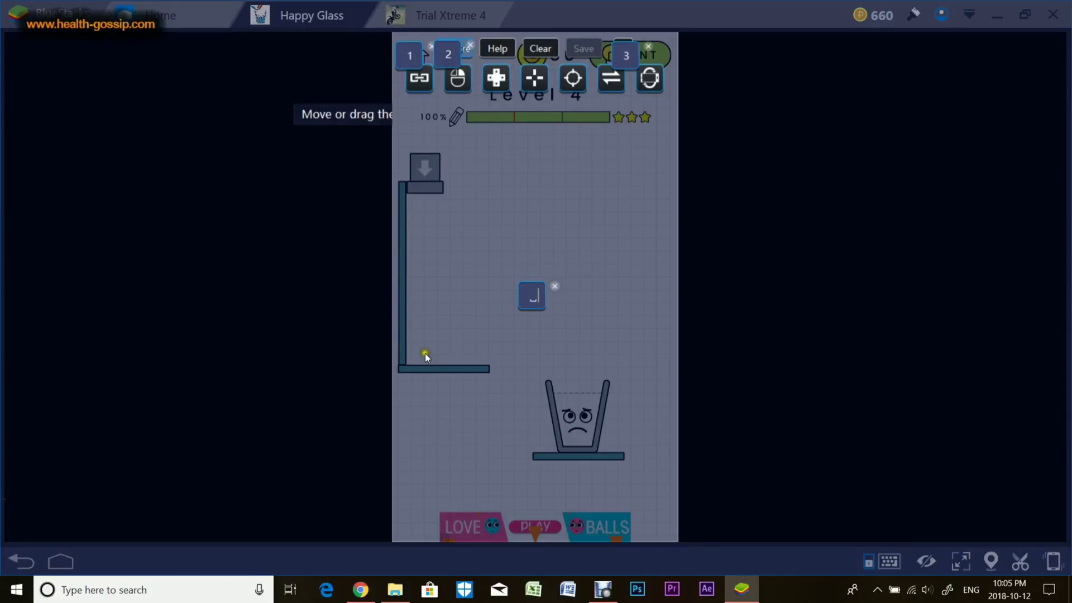
pyautogui.click(425, 169)
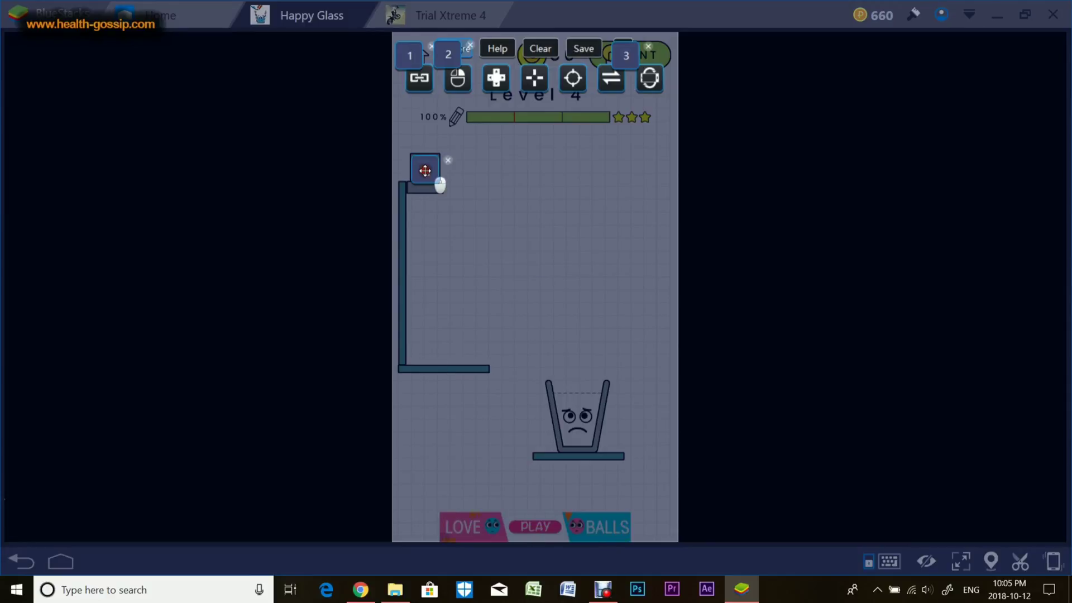
pyautogui.moveTo(425, 170); pyautogui.dragTo(428, 179)
pyautogui.press('space')
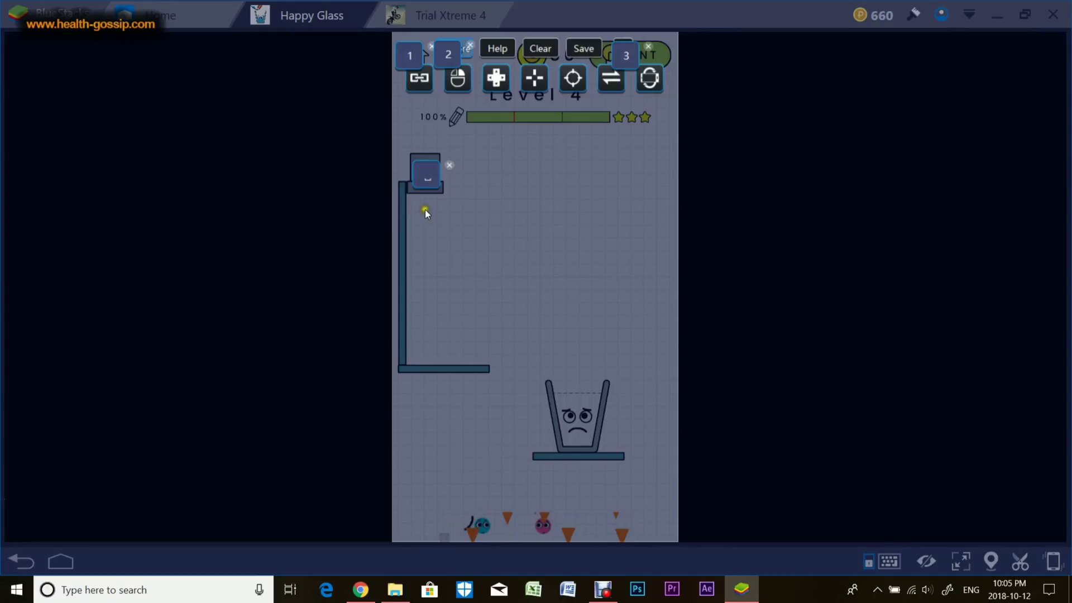
# Step: Remove the Space, 3, 2 and 1 key mappings, and close the editor without saving the changes
pyautogui.click(450, 165)
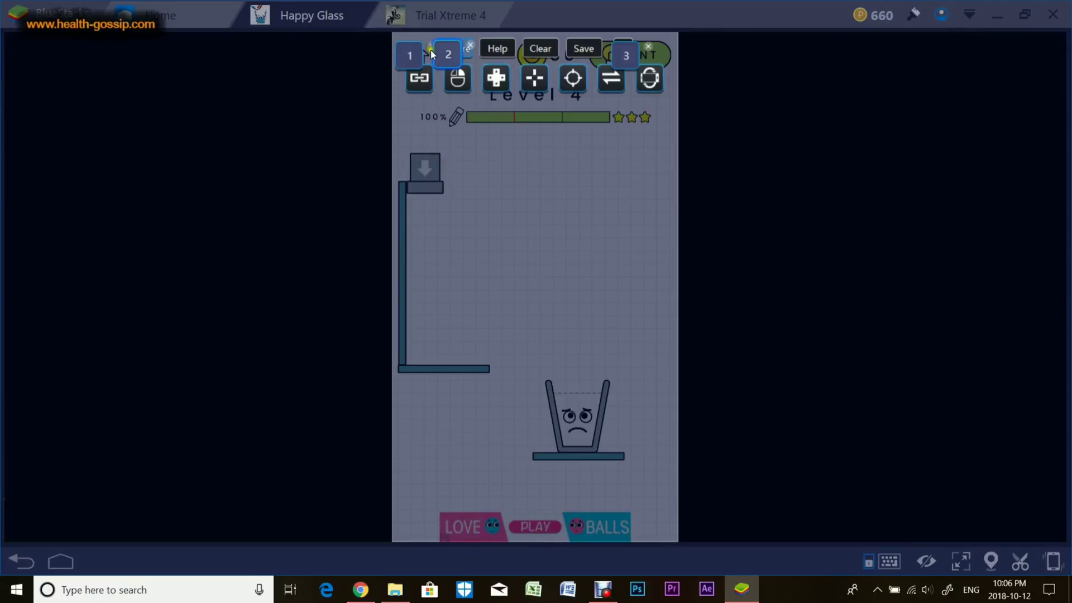
pyautogui.click(649, 46)
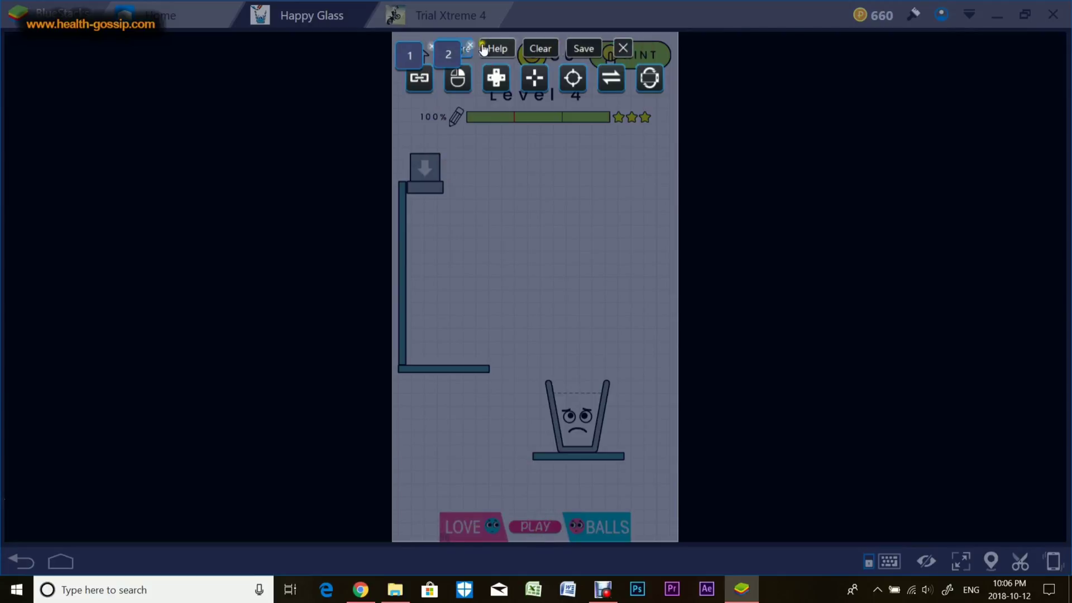
pyautogui.click(463, 49)
pyautogui.click(432, 46)
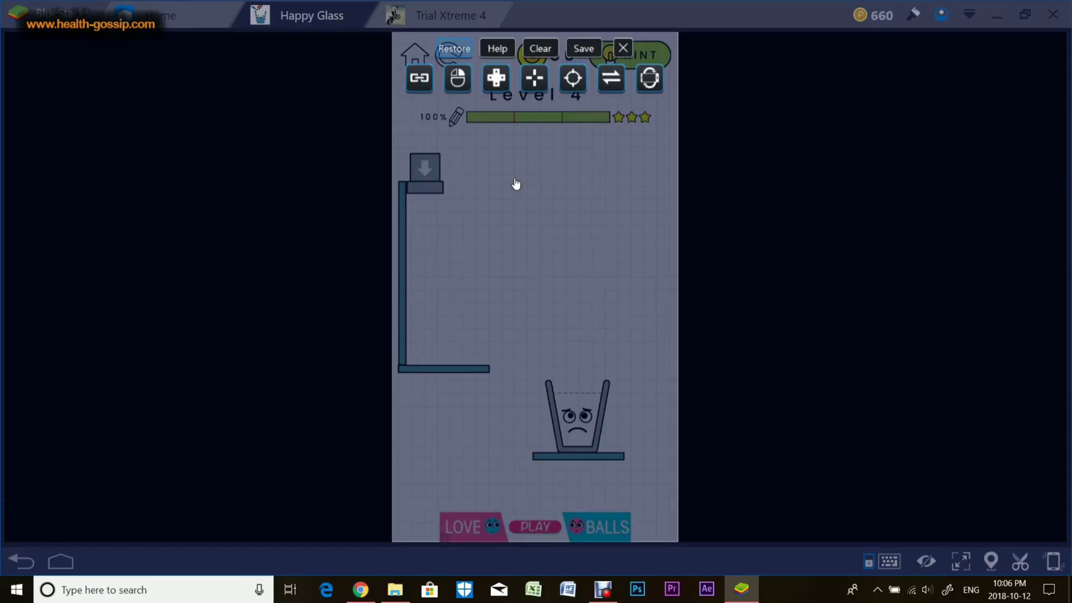
pyautogui.click(626, 52)
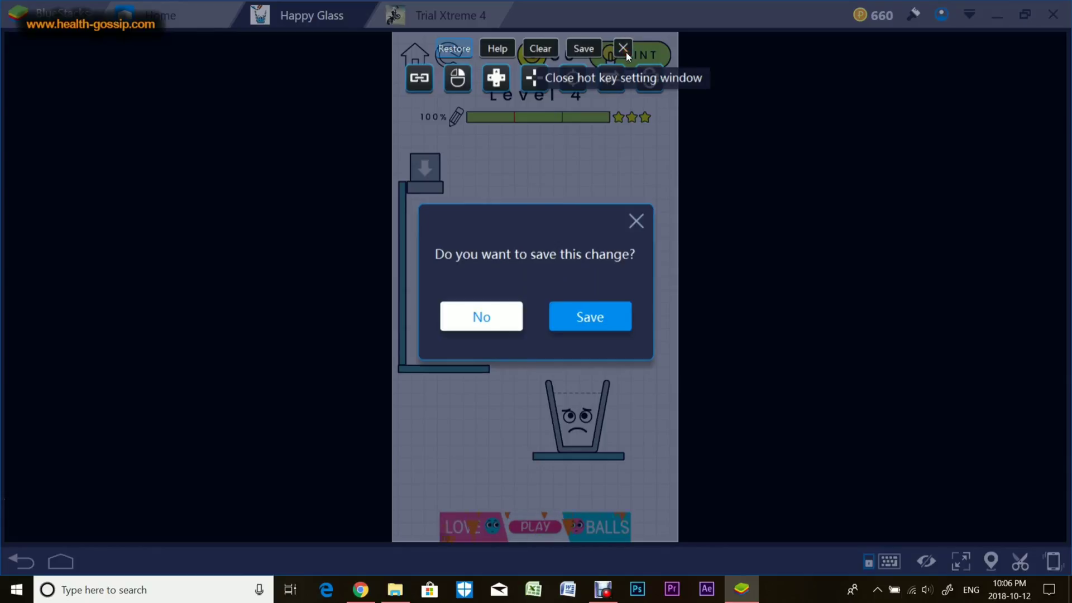
pyautogui.click(494, 316)
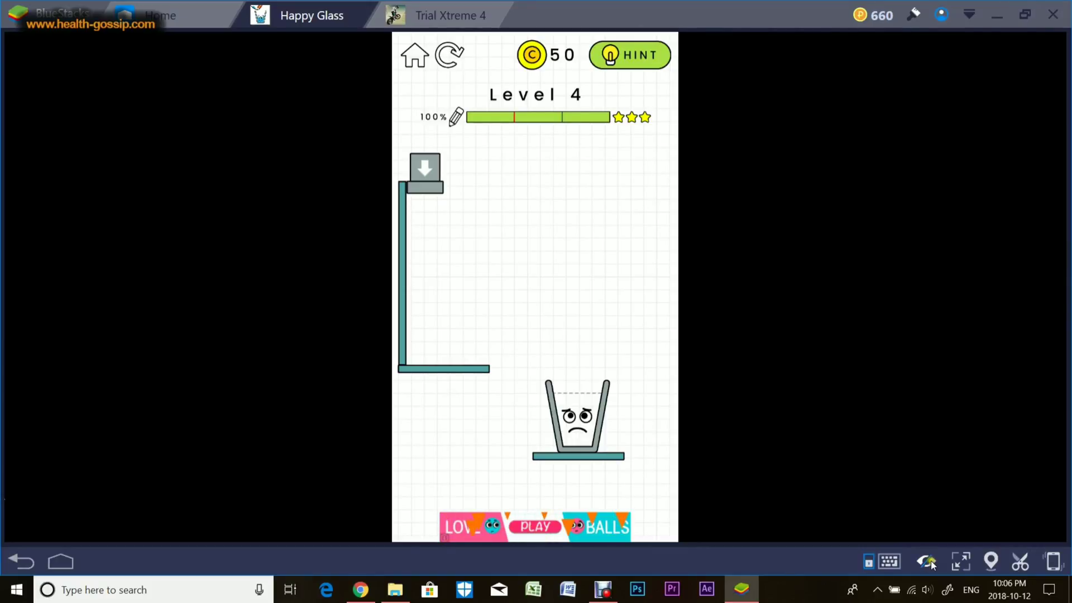
# Step: Show the key-mapping overlay on the game, raise its opacity to the maximum, and reduce it toward the minimum
pyautogui.click(931, 564)
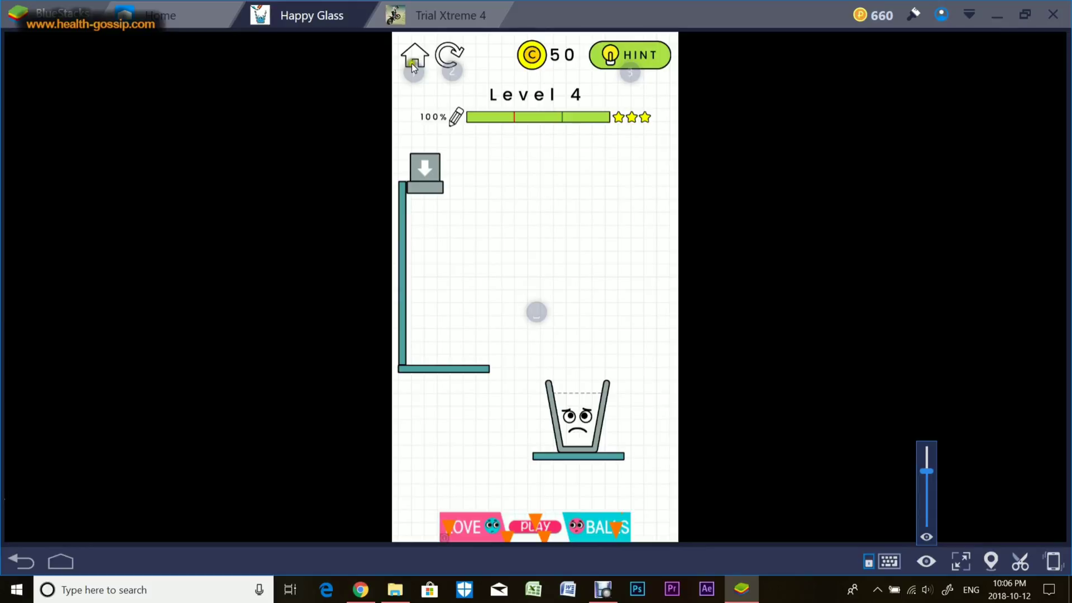
pyautogui.click(928, 510)
pyautogui.click(930, 453)
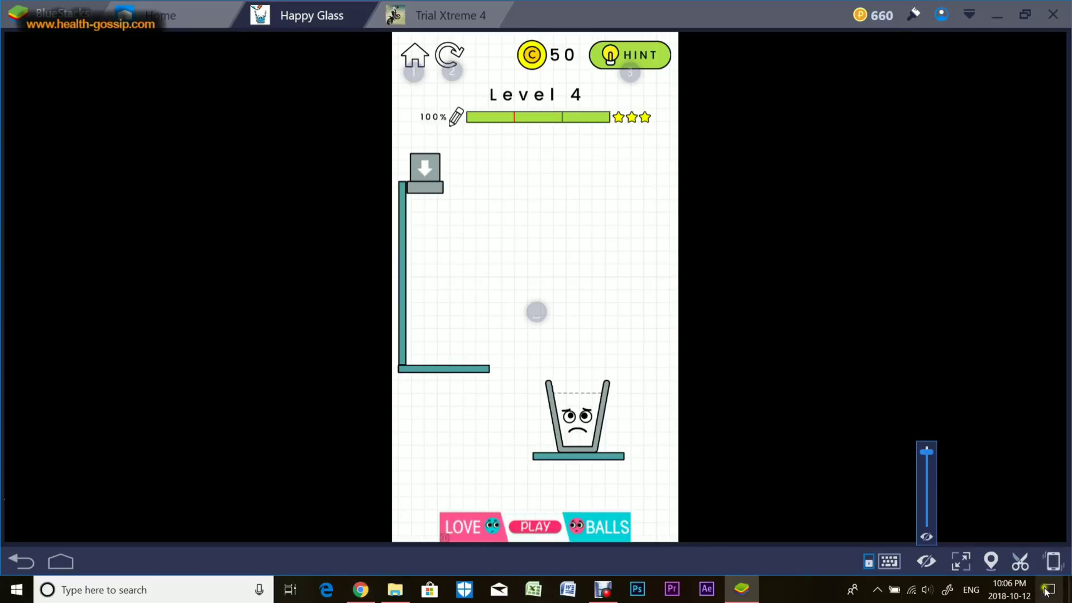
pyautogui.click(927, 562)
pyautogui.click(927, 563)
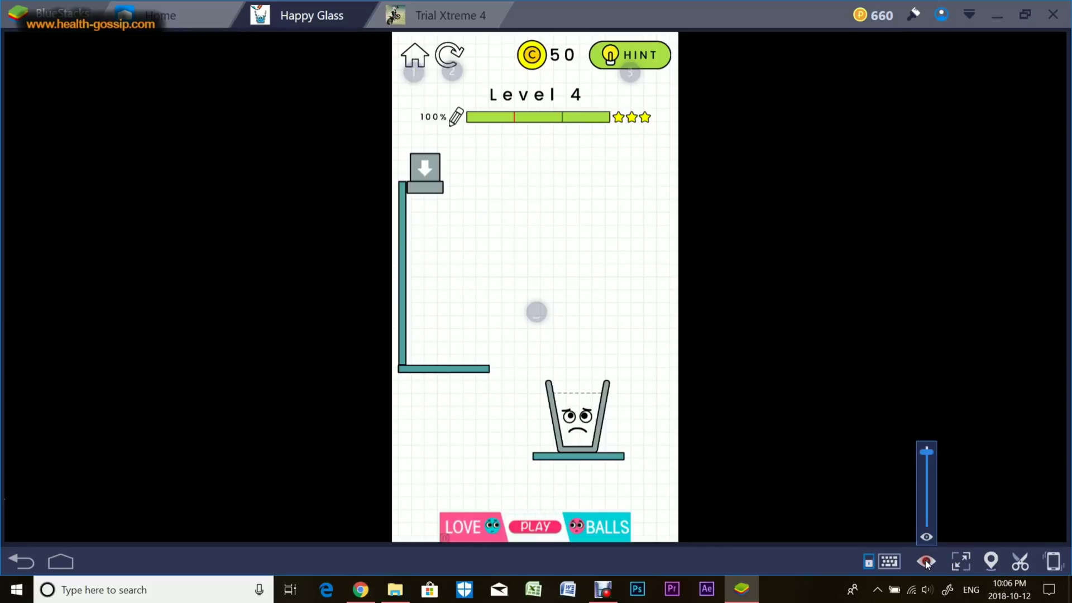
pyautogui.click(927, 564)
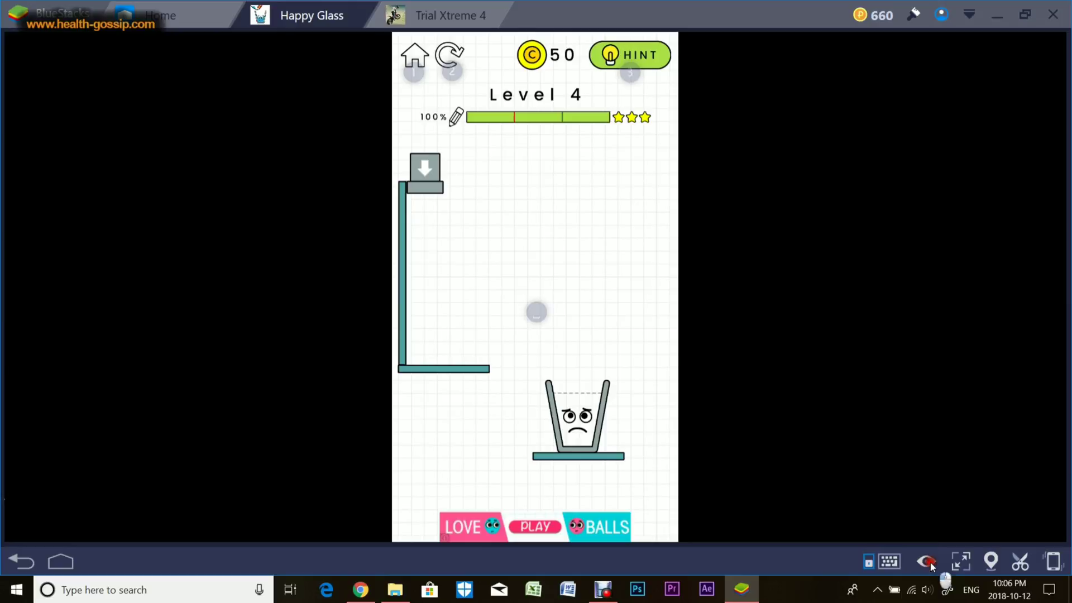
pyautogui.moveTo(926, 450); pyautogui.dragTo(928, 525)
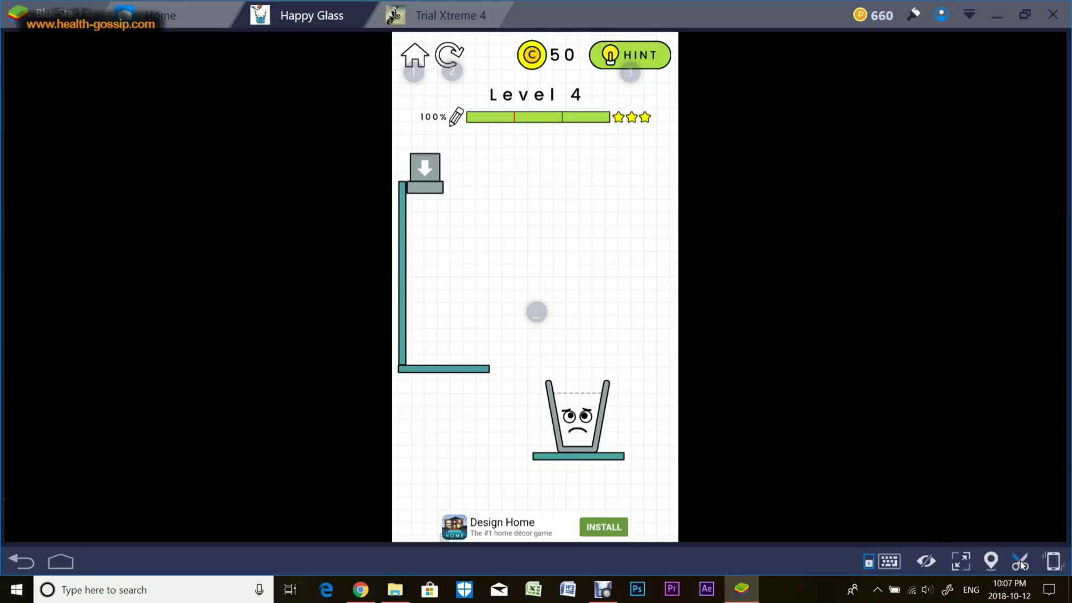
# Step: Take a screenshot of the Happy Glass game and cancel saving it as a JPEG
pyautogui.click(1021, 563)
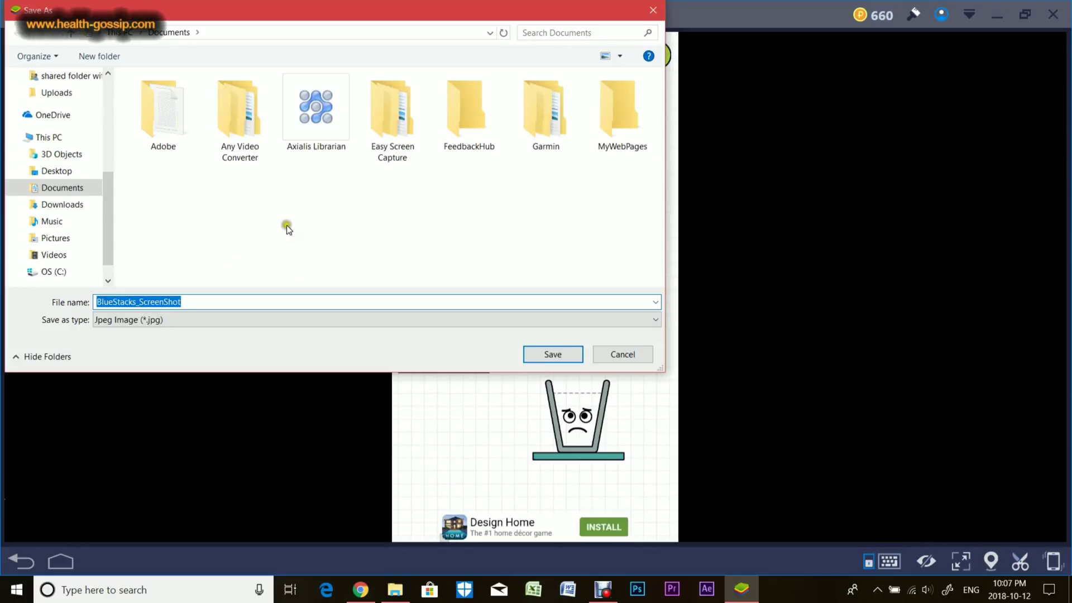
pyautogui.click(650, 11)
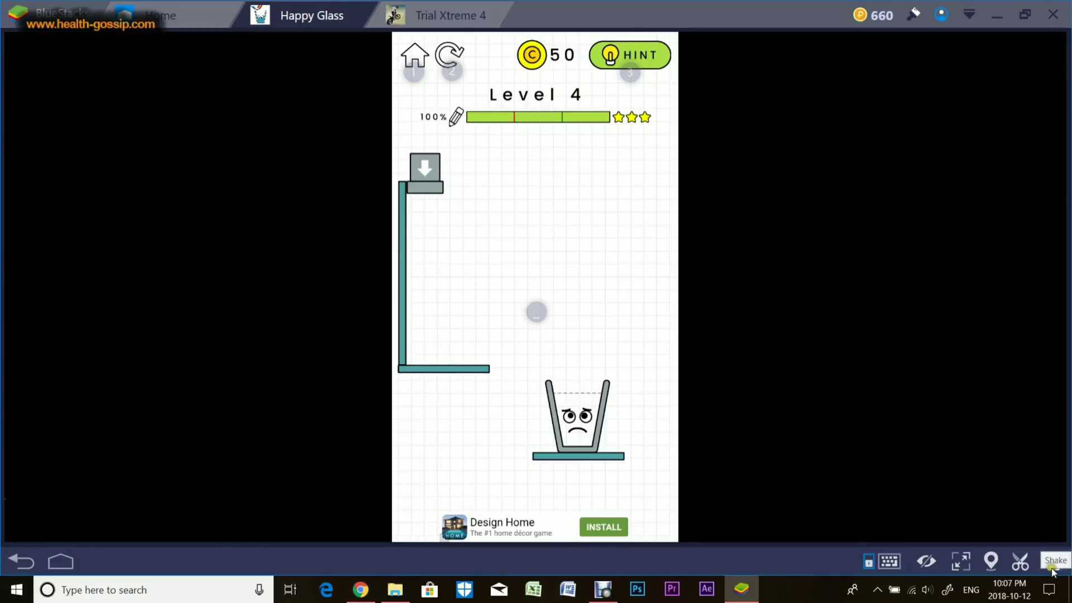
# Step: Return to the BlueStacks Home apps screen, and switch to Chrome to show the VID'S TUBE YouTube channel page
pyautogui.click(174, 15)
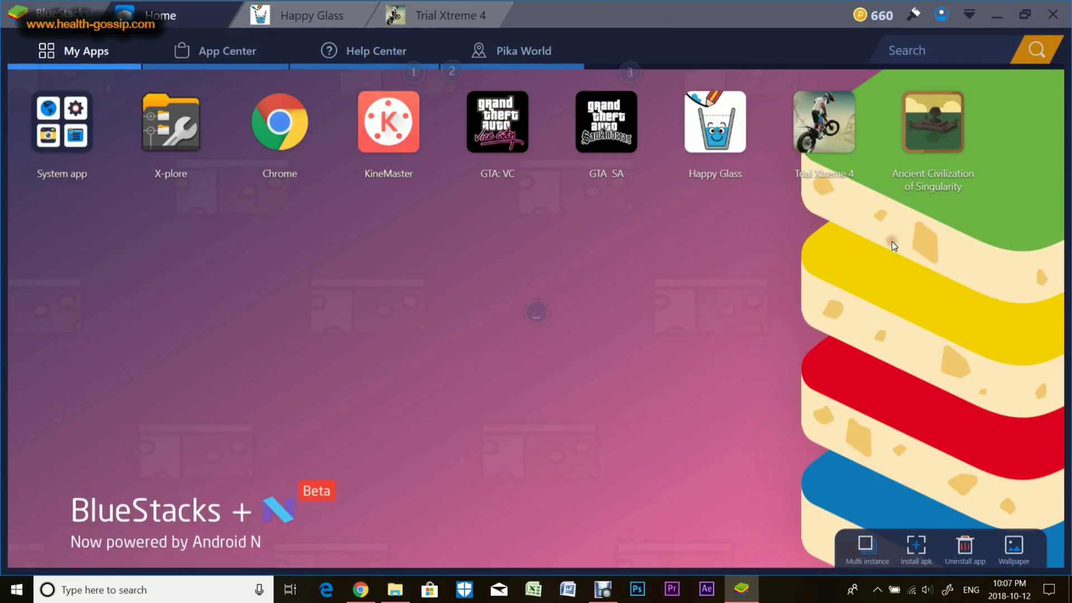
pyautogui.click(882, 242)
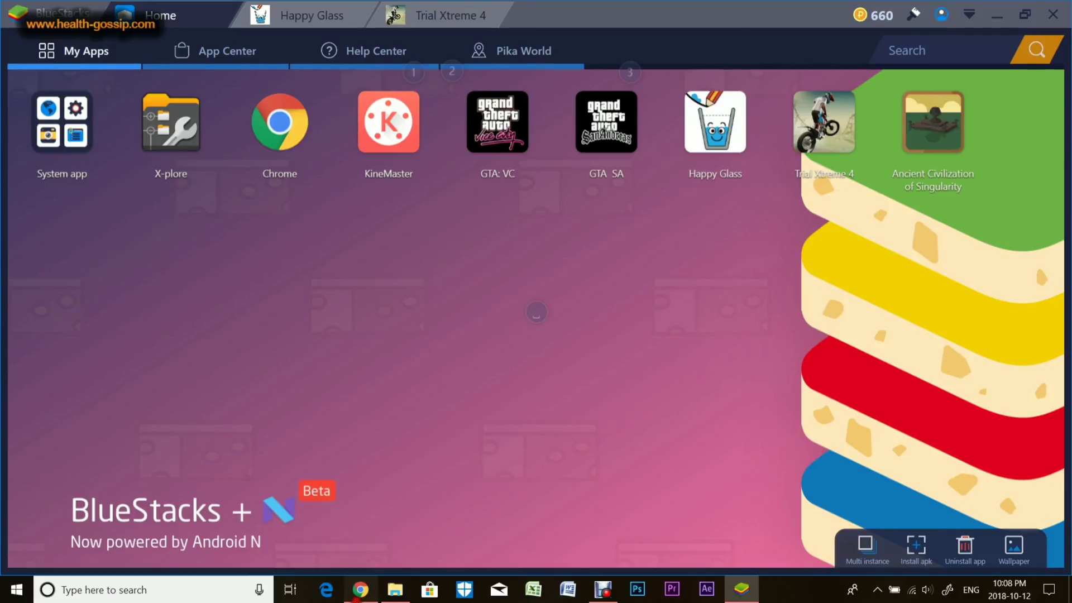
pyautogui.click(361, 589)
pyautogui.click(92, 15)
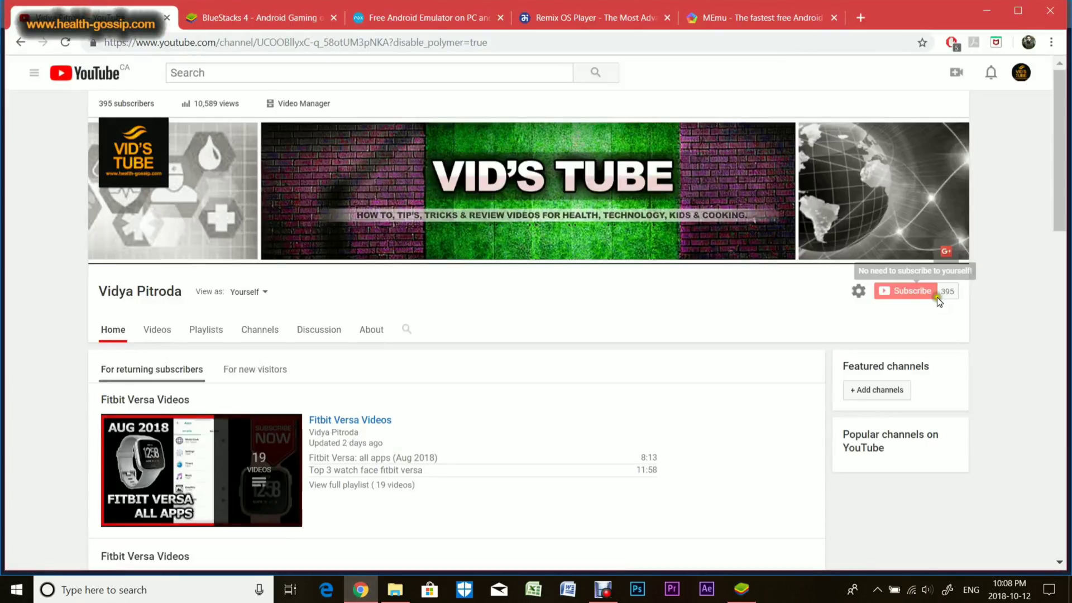